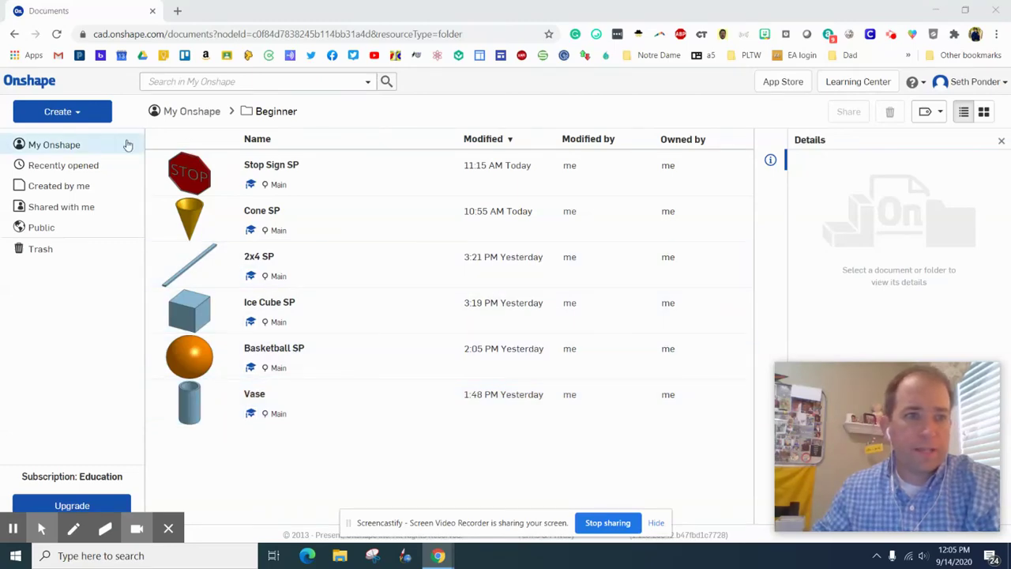
Step: Create a new document named "Stop Sign SP" in the Beginner folder
{"action": "left_click", "coordinate": [50, 115]}
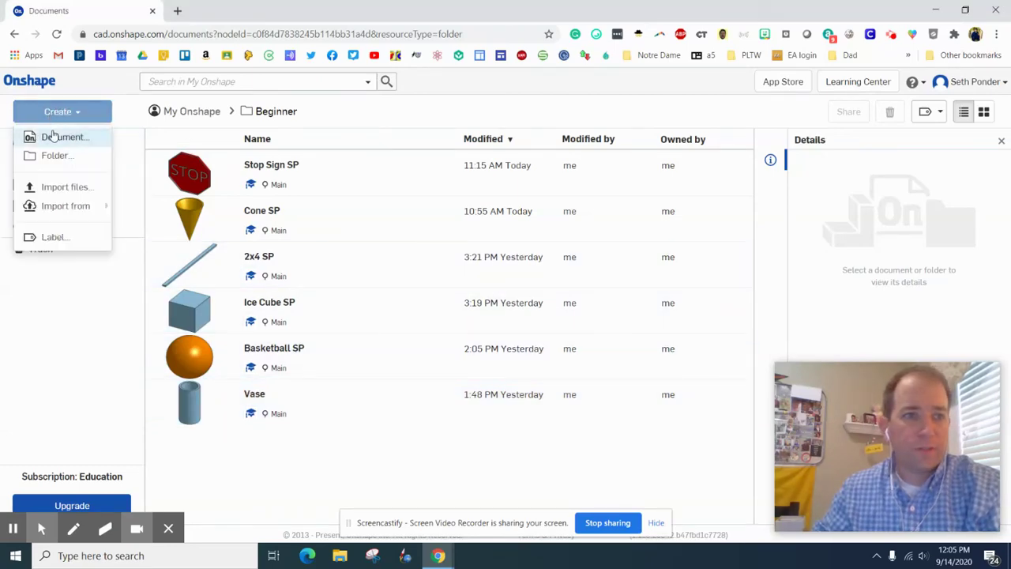
{"action": "left_click", "coordinate": [52, 137]}
{"action": "type", "text": "St"}
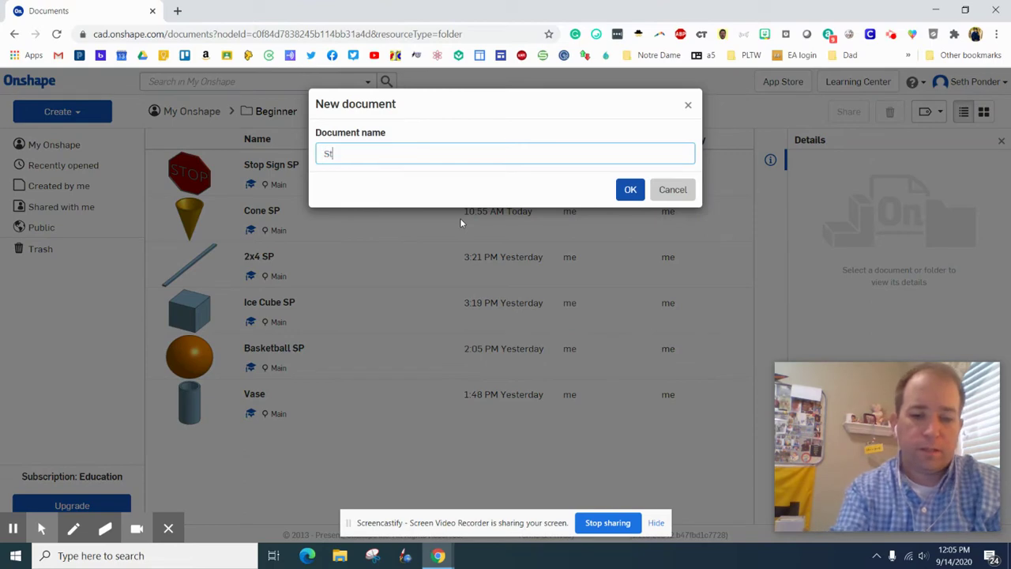
{"action": "type", "text": "op Sign SP"}
{"action": "key", "text": "Return"}
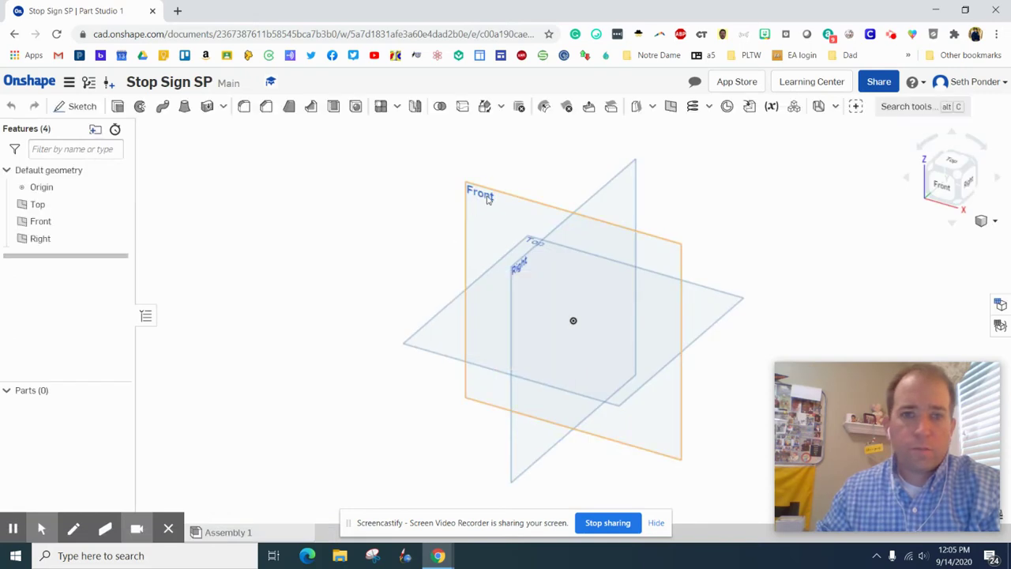
Step: Open a new sketch on the Front plane and view it straight on
{"action": "left_click", "coordinate": [487, 199]}
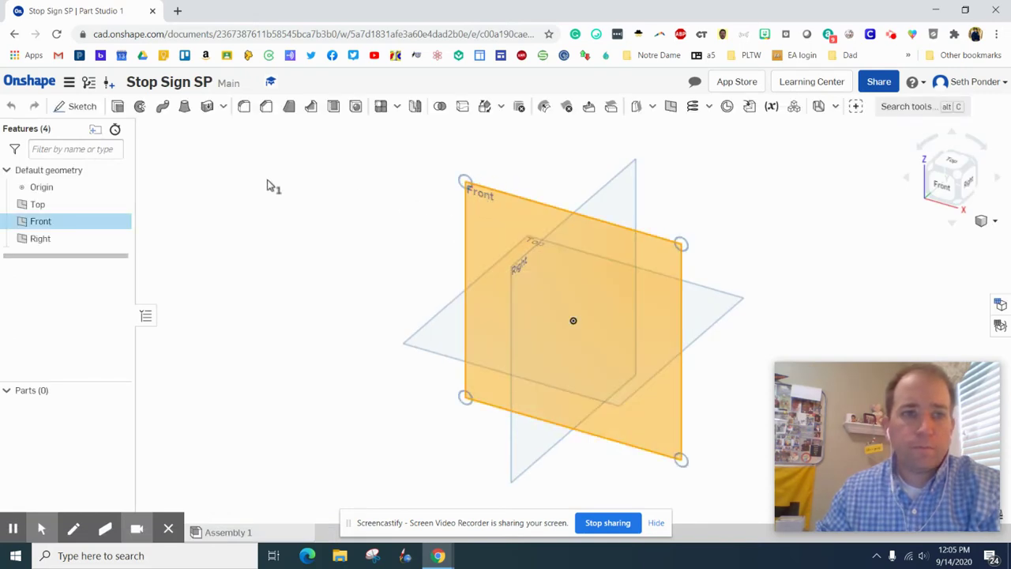
{"action": "left_click", "coordinate": [82, 107]}
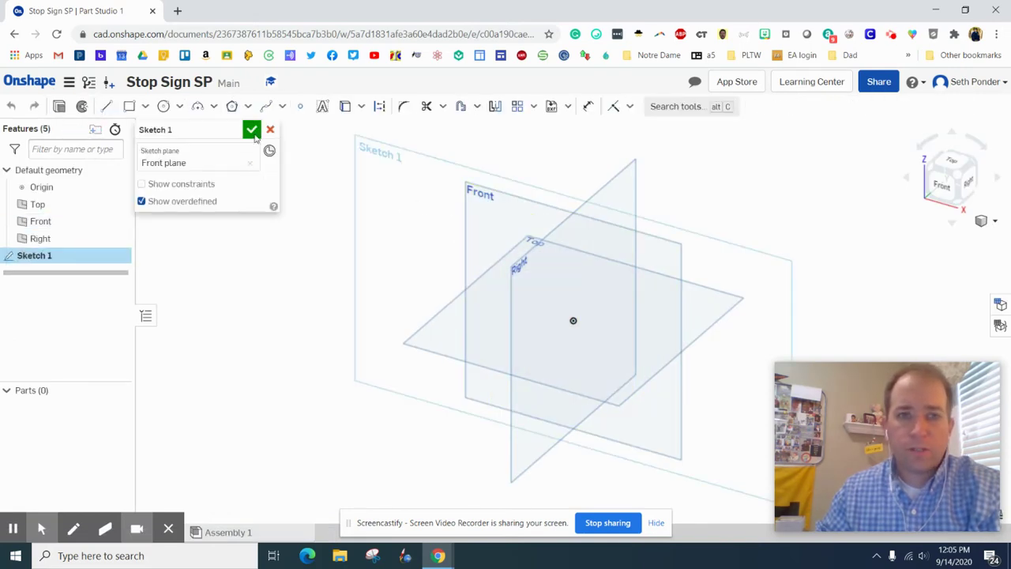
{"action": "left_click", "coordinate": [251, 129]}
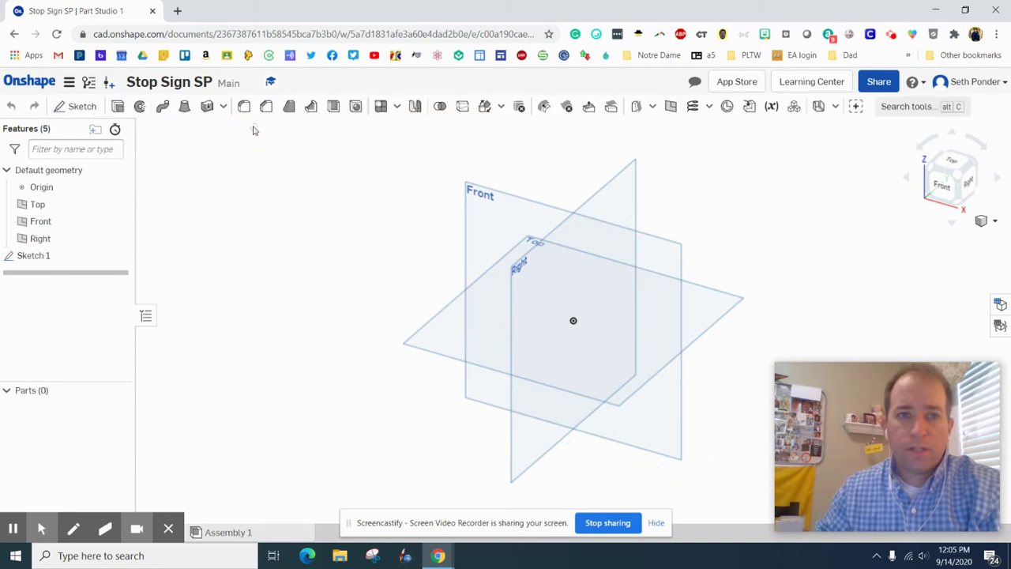
{"action": "double_click", "coordinate": [52, 263]}
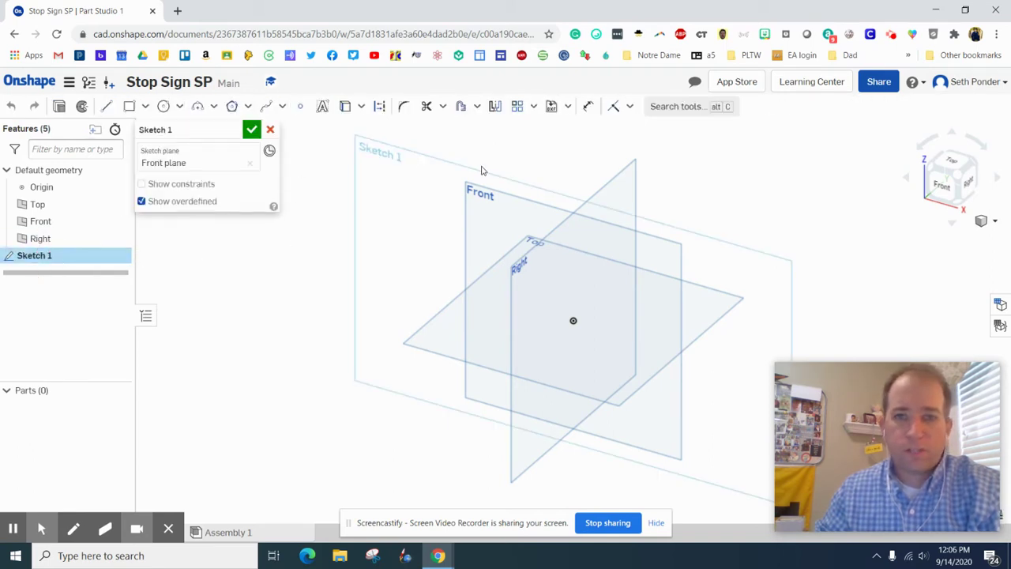
{"action": "left_click", "coordinate": [950, 189]}
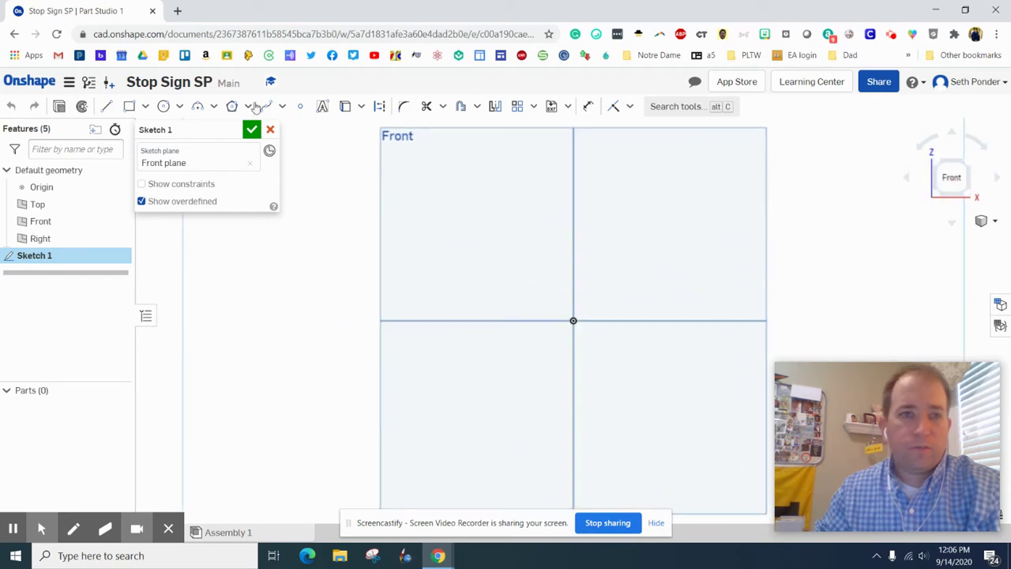
Step: Sketch an eight-sided circumscribed polygon centred on the origin, with its upper edge horizontal and reaching most of the way to the plane's border
{"action": "left_click", "coordinate": [231, 106]}
{"action": "left_click", "coordinate": [573, 321]}
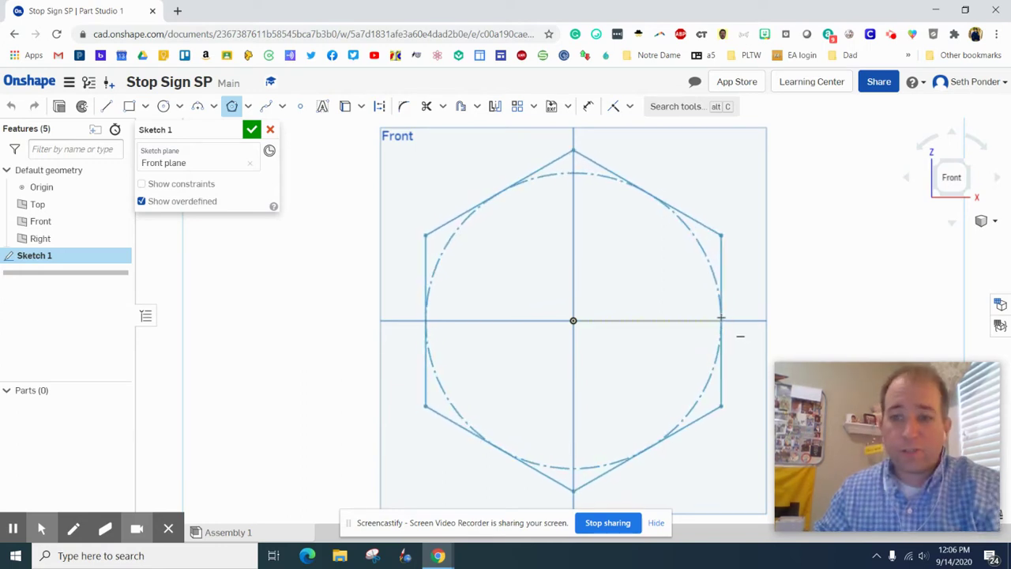
{"action": "left_click", "coordinate": [721, 317]}
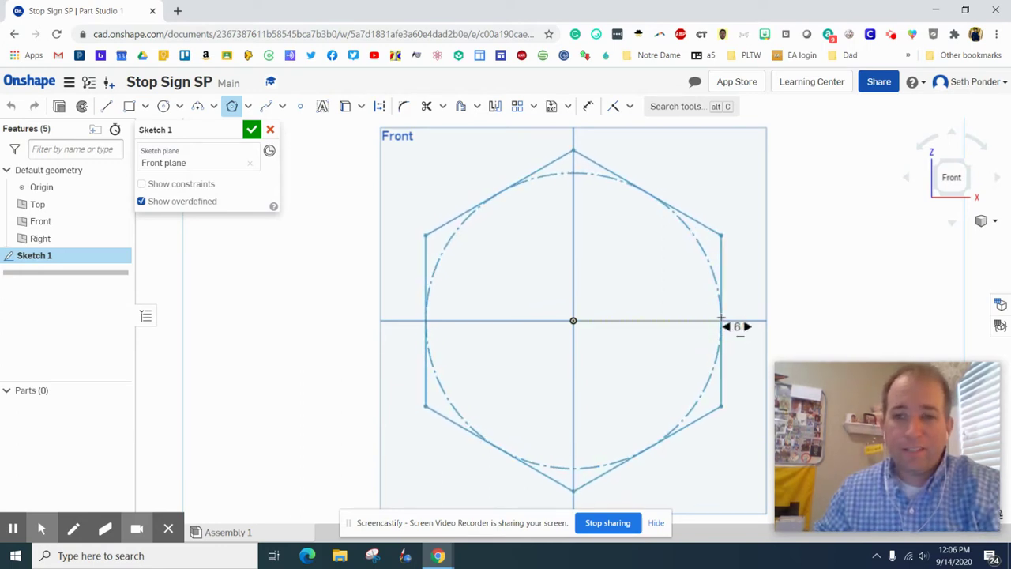
{"action": "scroll", "coordinate": [703, 311], "scroll_direction": "down", "scroll_amount": 3}
{"action": "scroll", "coordinate": [722, 309], "scroll_direction": "up", "scroll_amount": 6}
{"action": "scroll", "coordinate": [754, 310], "scroll_direction": "down", "scroll_amount": 1}
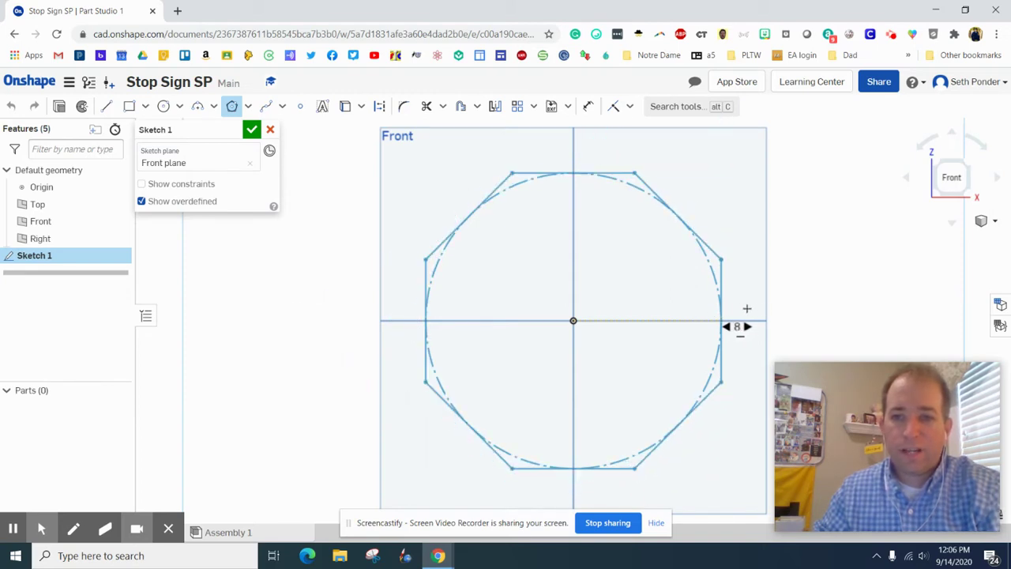
{"action": "left_click", "coordinate": [749, 308]}
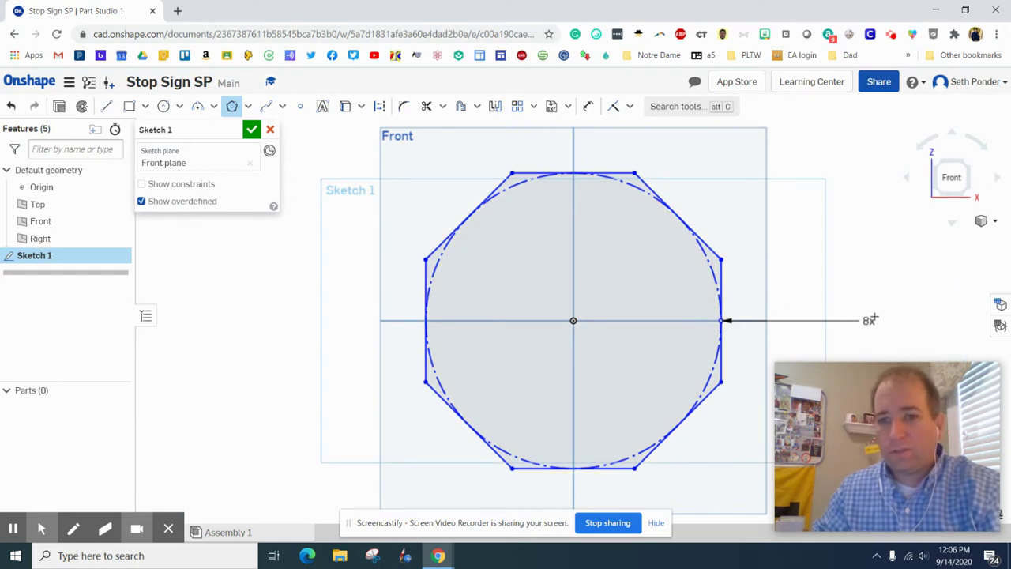
{"action": "key", "text": "Escape"}
{"action": "double_click", "coordinate": [869, 319]}
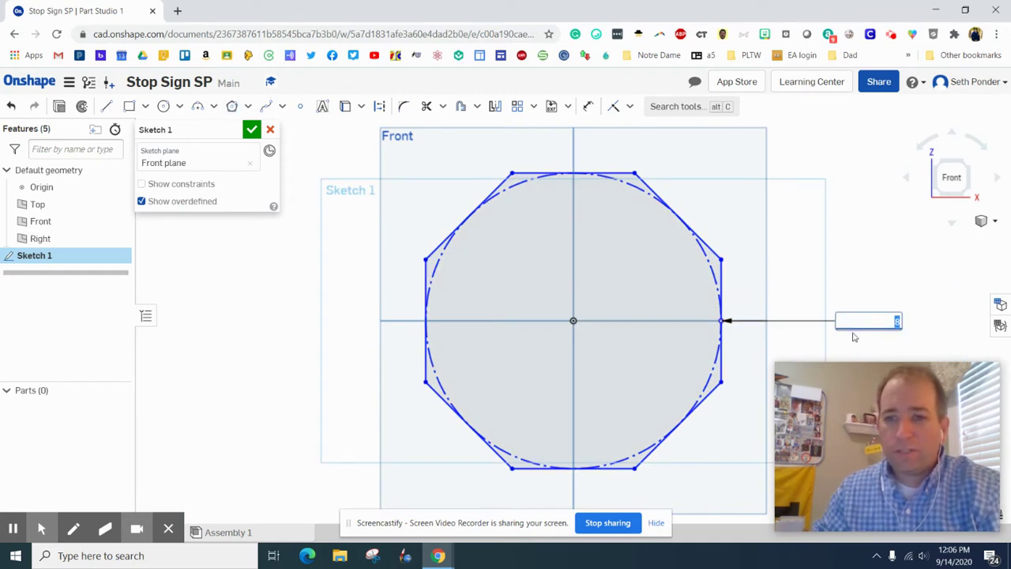
{"action": "key", "text": "Escape"}
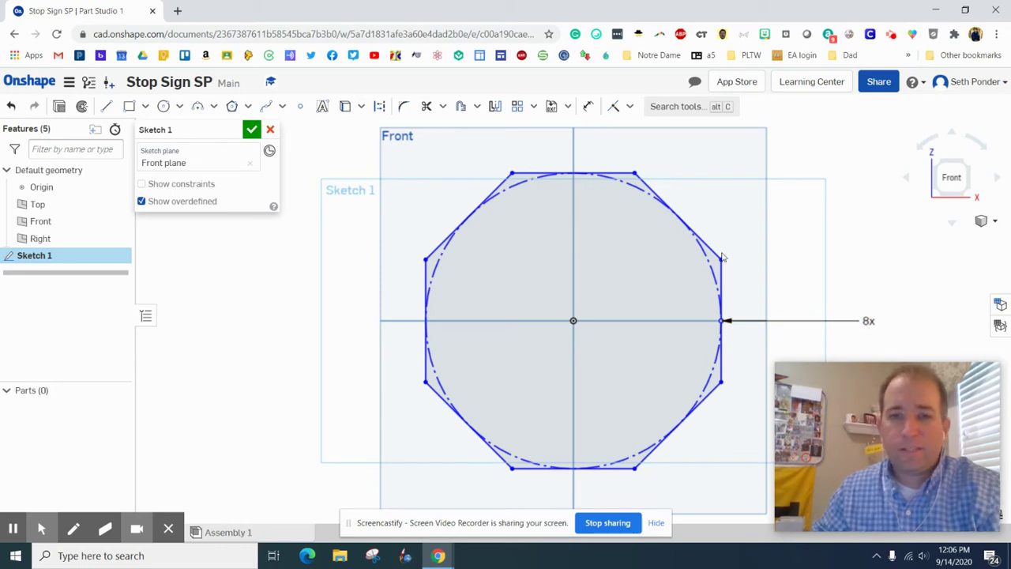
{"action": "left_click", "coordinate": [629, 106]}
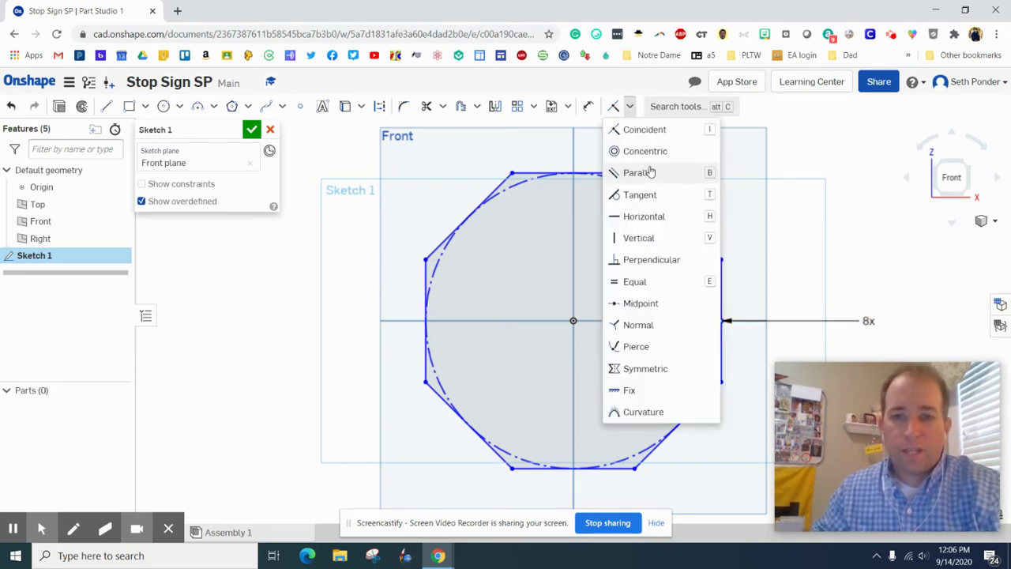
{"action": "left_click", "coordinate": [653, 221]}
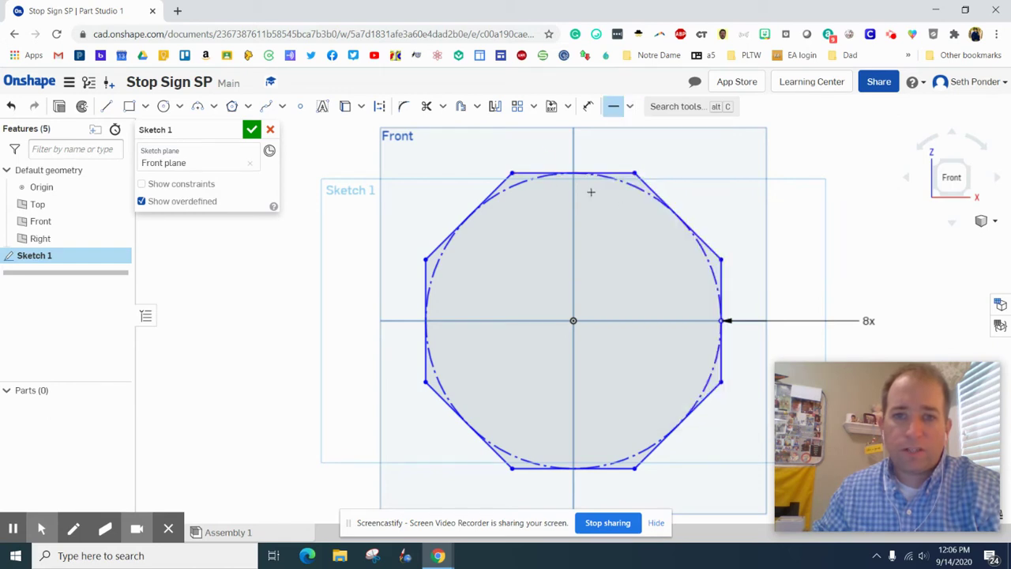
Step: Close the octagon sketch and extrude its region as a new solid with a blind depth of .125 in
{"action": "left_click", "coordinate": [251, 129]}
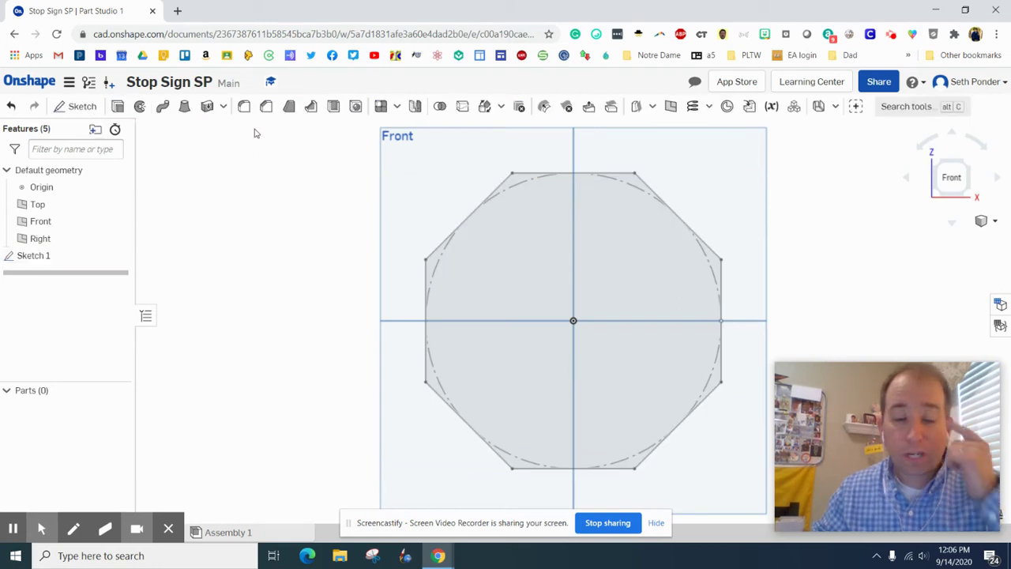
{"action": "left_click", "coordinate": [118, 106]}
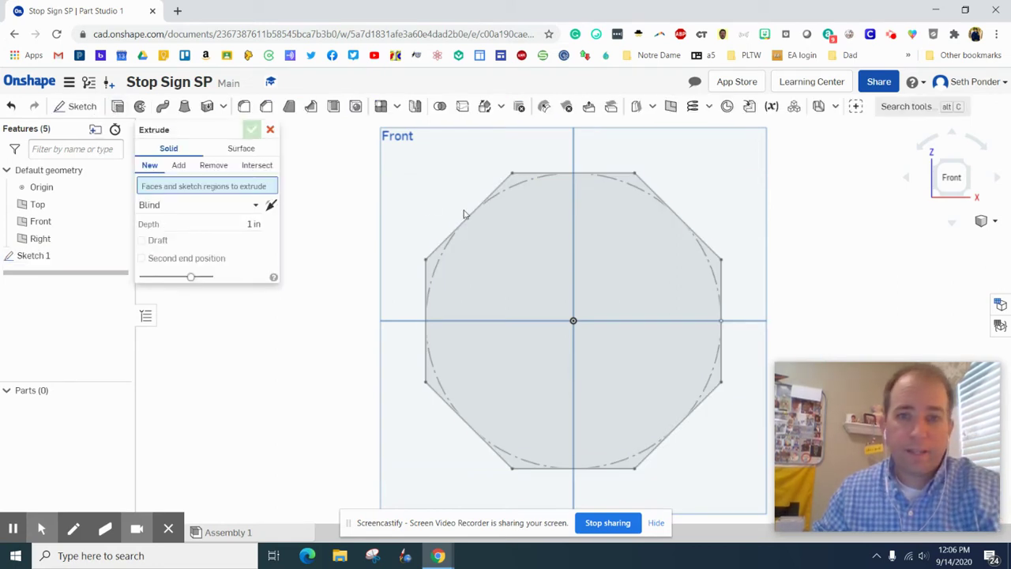
{"action": "left_click", "coordinate": [544, 213]}
{"action": "left_click", "coordinate": [255, 236]}
{"action": "type", "text": "125"}
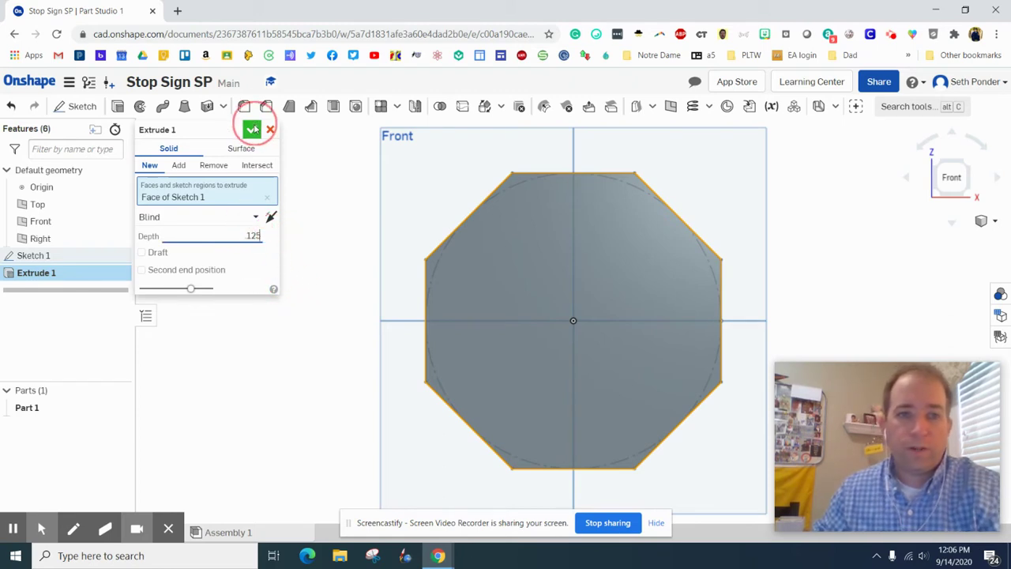
{"action": "left_click", "coordinate": [253, 128]}
Step: Start a new sketch on the front face of the octagonal plate and view it straight on
{"action": "left_click", "coordinate": [959, 174]}
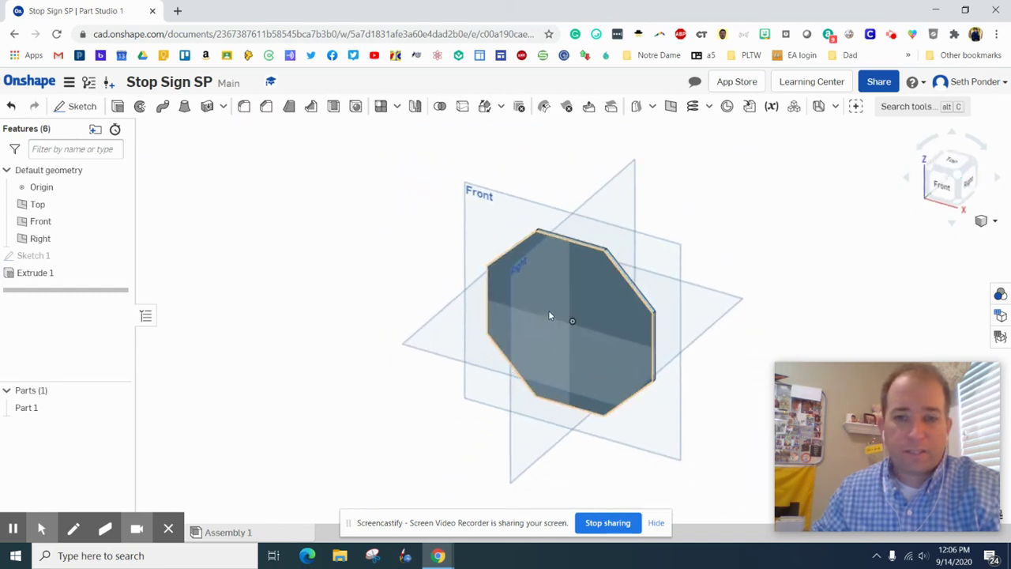
{"action": "scroll", "coordinate": [546, 313], "scroll_direction": "up", "scroll_amount": 3}
{"action": "left_click", "coordinate": [477, 237]}
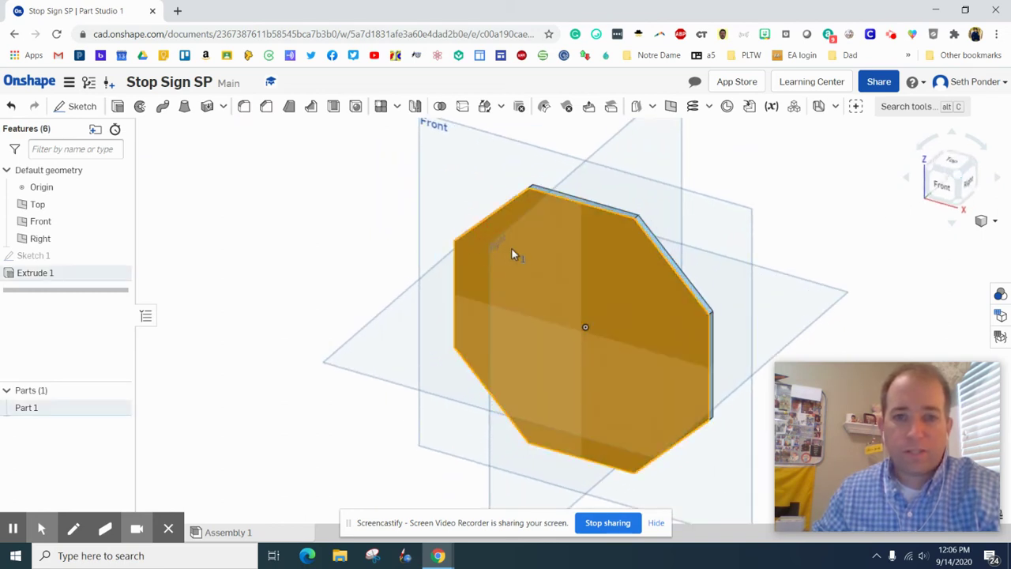
{"action": "left_click", "coordinate": [77, 106]}
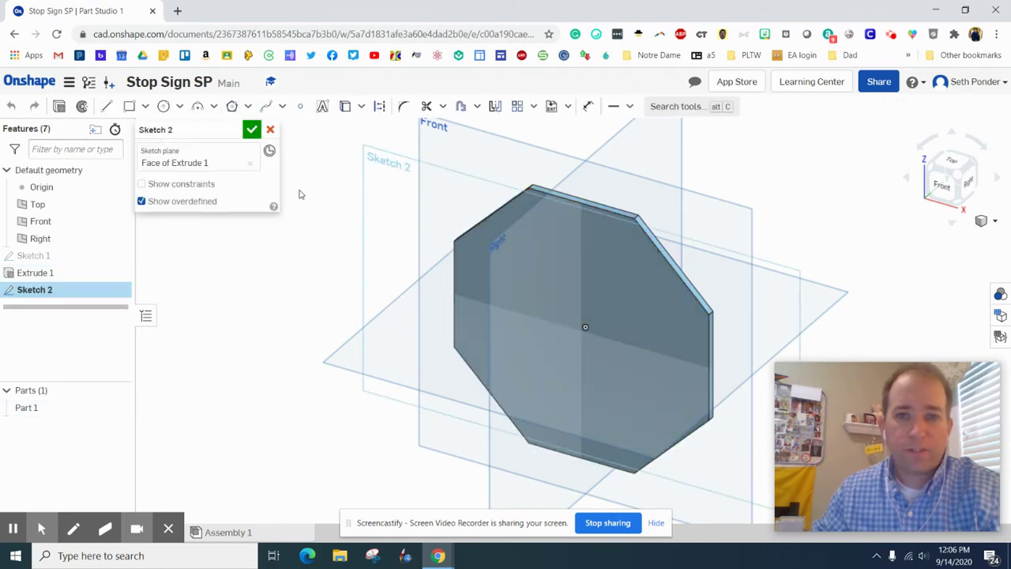
{"action": "left_click", "coordinate": [498, 230]}
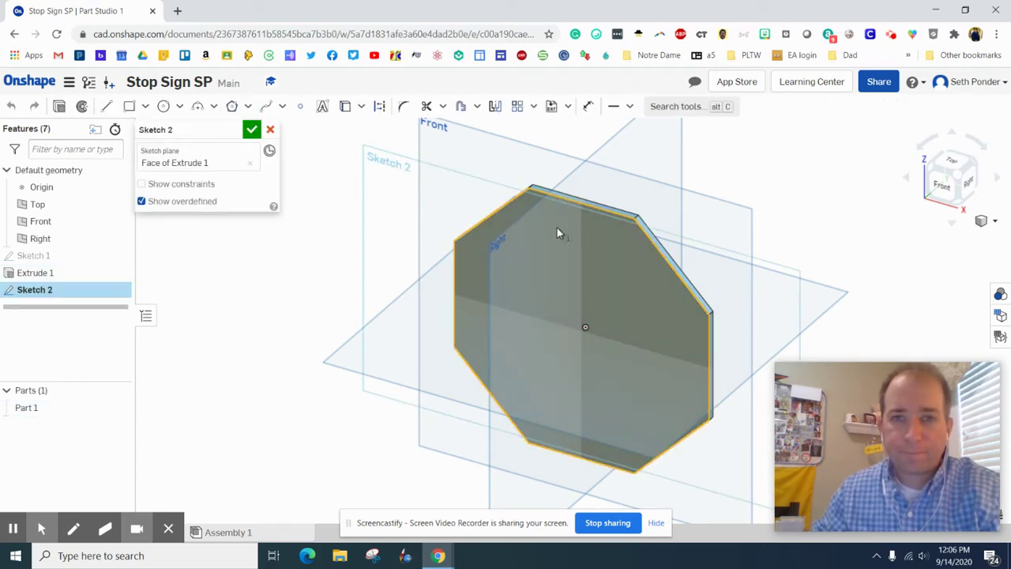
{"action": "left_click", "coordinate": [942, 185]}
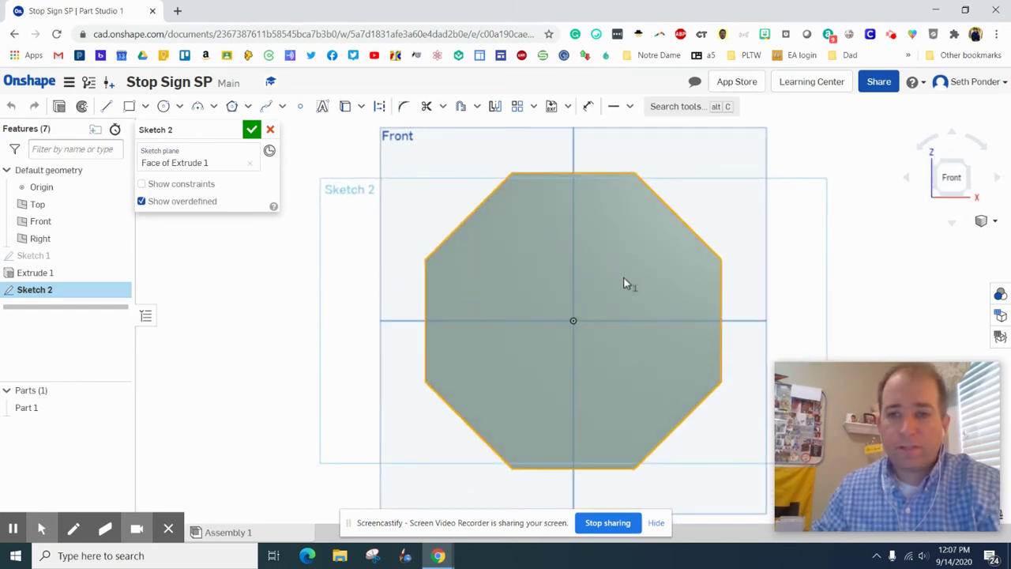
Step: Add the sketch text STOP in Open Sans, centre it across the octagonal face and close the sketch
{"action": "left_click", "coordinate": [323, 107]}
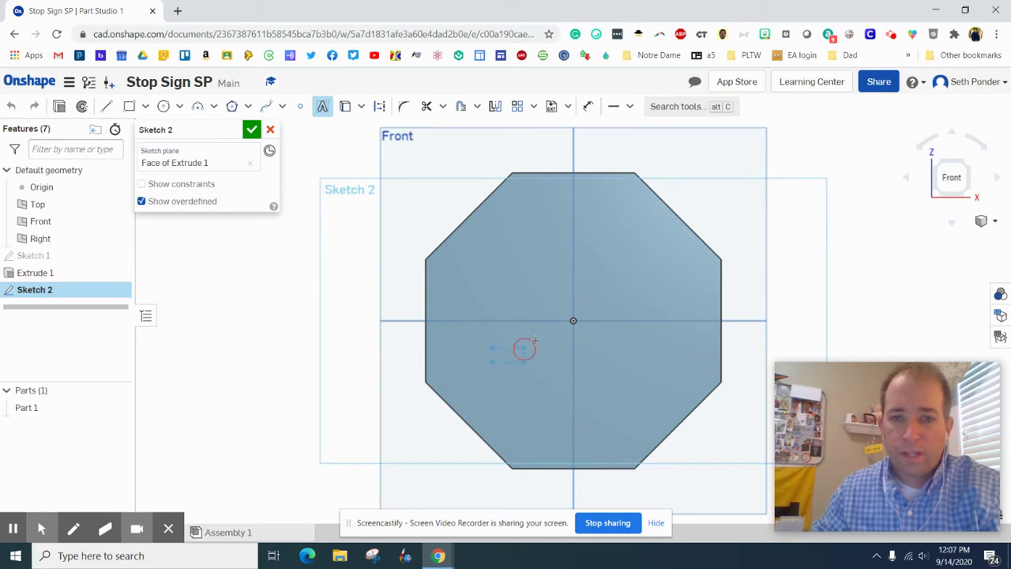
{"action": "left_click", "coordinate": [671, 284]}
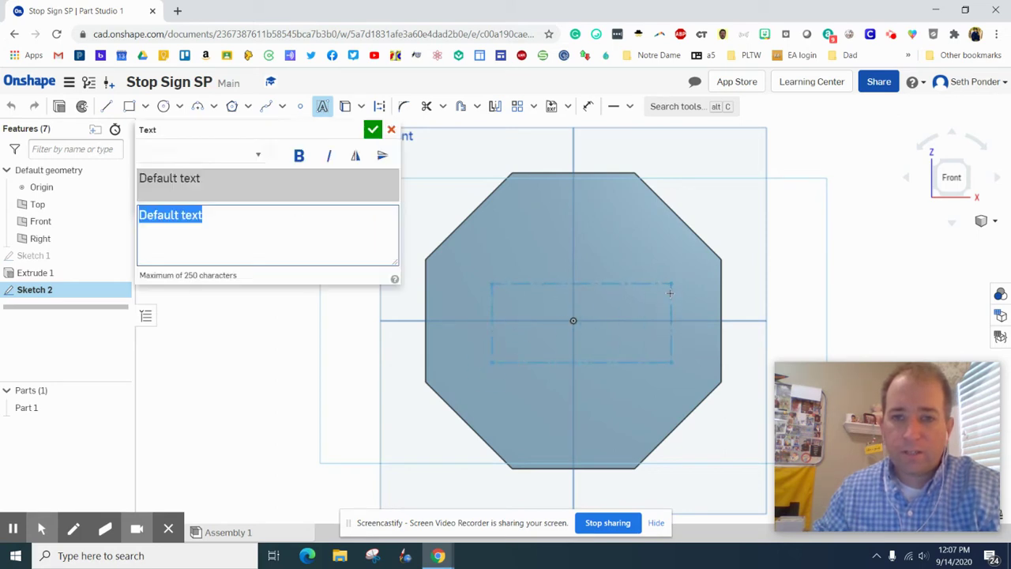
{"action": "type", "text": "STOP"}
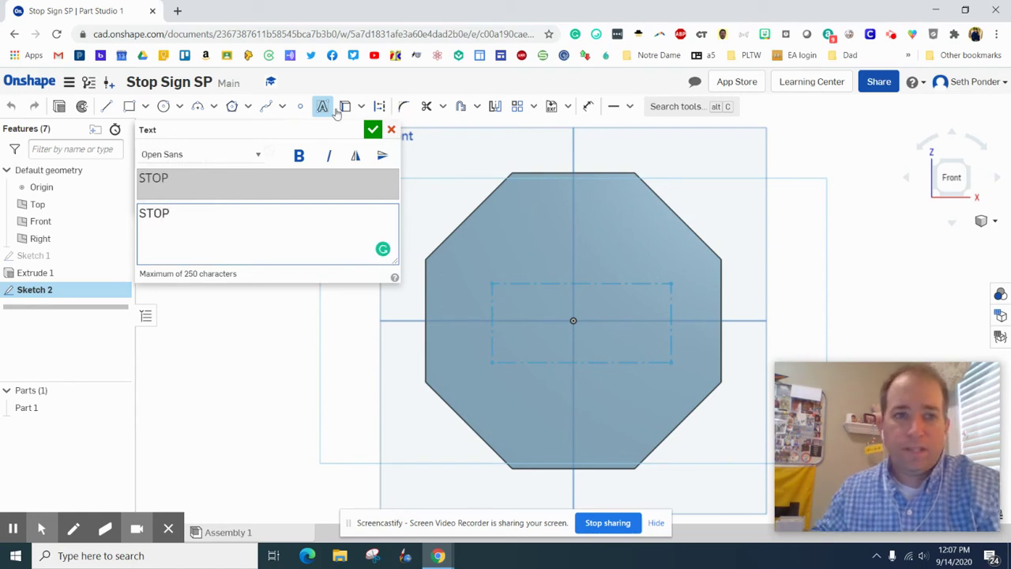
{"action": "left_click", "coordinate": [374, 130]}
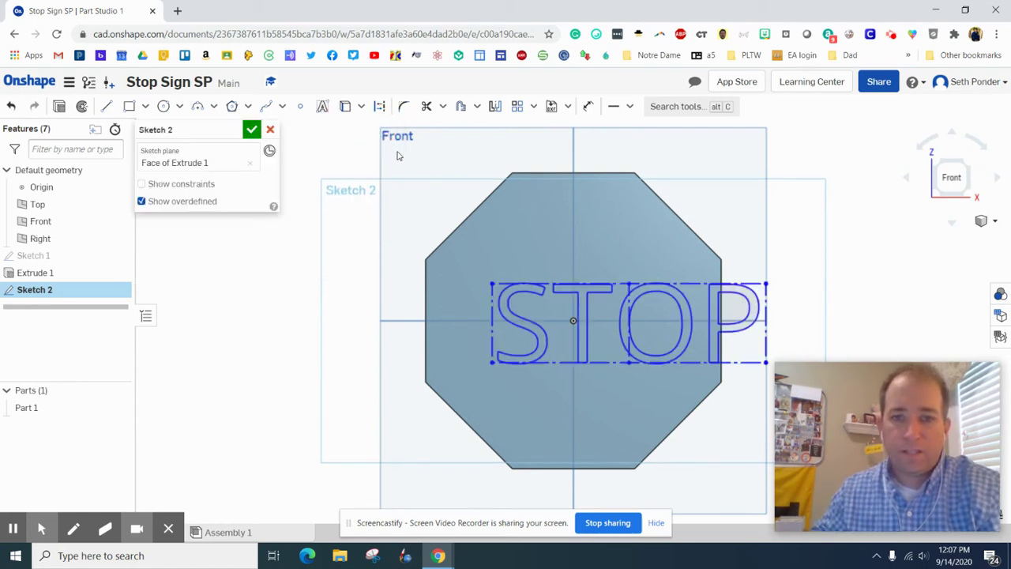
{"action": "left_click_drag", "start_coordinate": [696, 285], "coordinate": [640, 283]}
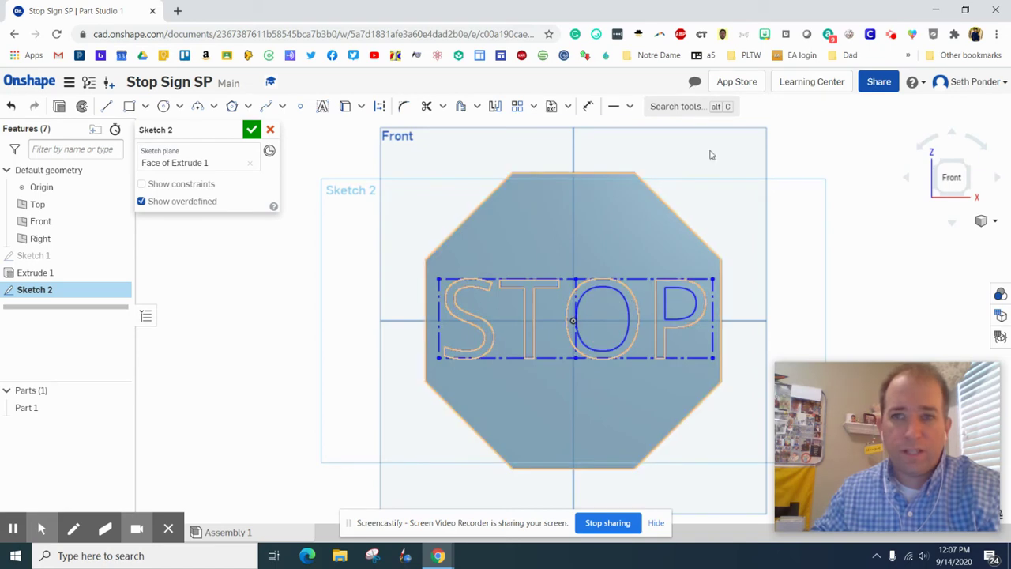
{"action": "left_click", "coordinate": [251, 130]}
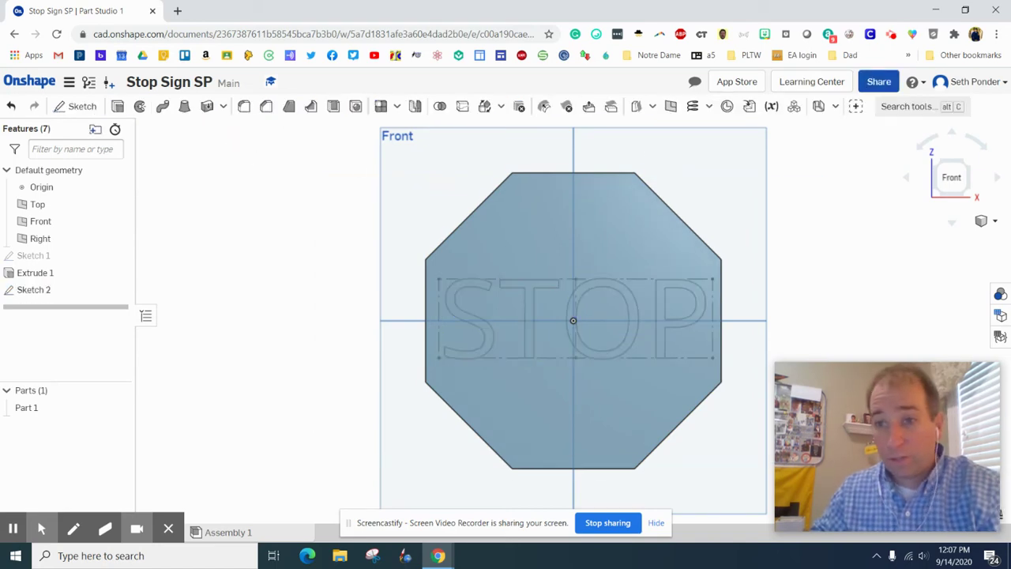
Step: Extrude the STOP text sketch outward from the octagonal plate's front face as shallow blind raised lettering added to Part 1
{"action": "left_click", "coordinate": [972, 167]}
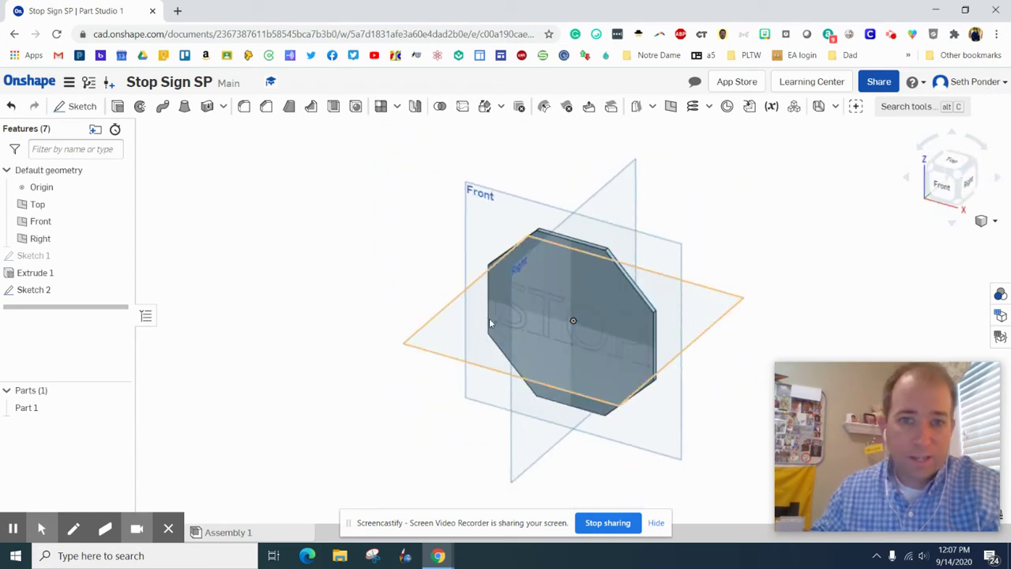
{"action": "scroll", "coordinate": [497, 316], "scroll_direction": "up", "scroll_amount": 4}
{"action": "scroll", "coordinate": [515, 316], "scroll_direction": "up", "scroll_amount": 3}
{"action": "right_click_drag", "start_coordinate": [363, 255], "coordinate": [236, 201]}
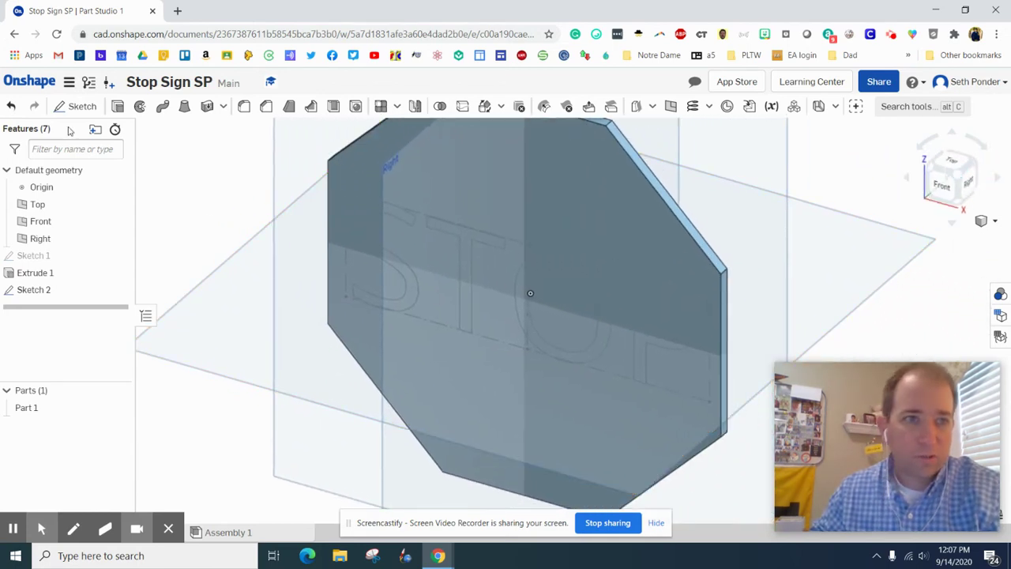
{"action": "left_click", "coordinate": [117, 105]}
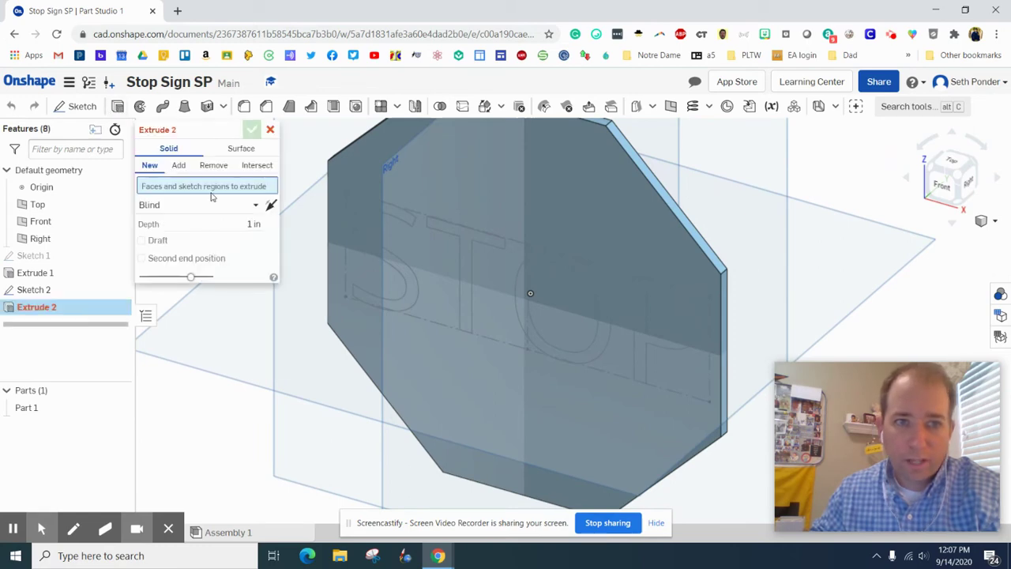
{"action": "left_click", "coordinate": [375, 212]}
{"action": "double_click", "coordinate": [372, 209]}
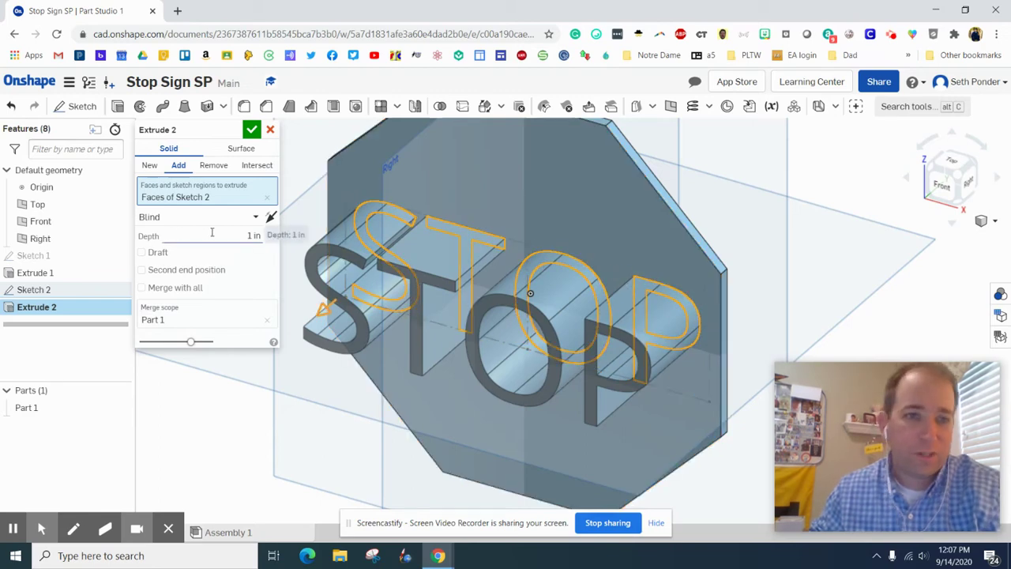
{"action": "left_click", "coordinate": [246, 236]}
{"action": "left_click", "coordinate": [431, 284]}
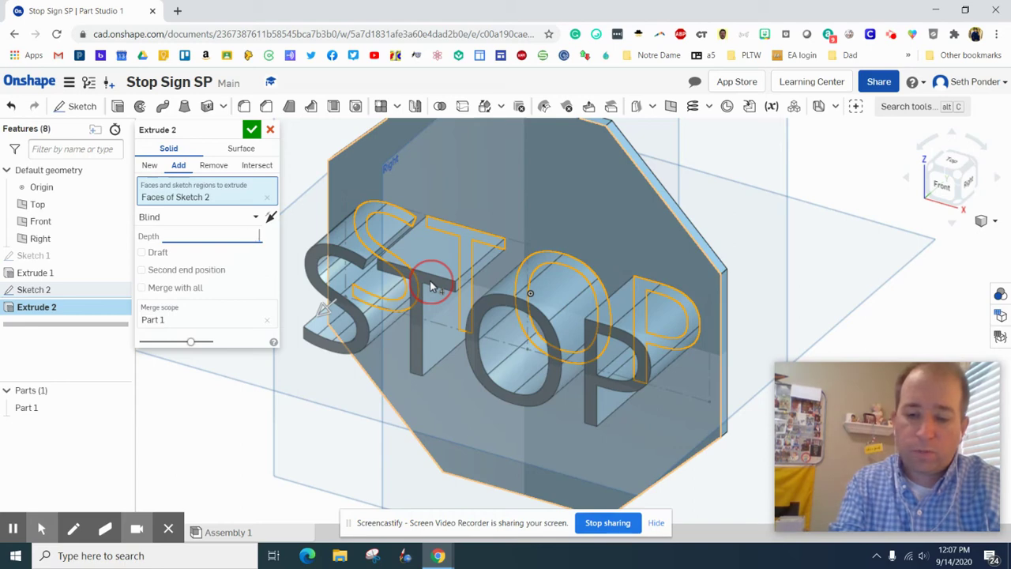
{"action": "left_click", "coordinate": [334, 169]}
{"action": "left_click", "coordinate": [248, 135]}
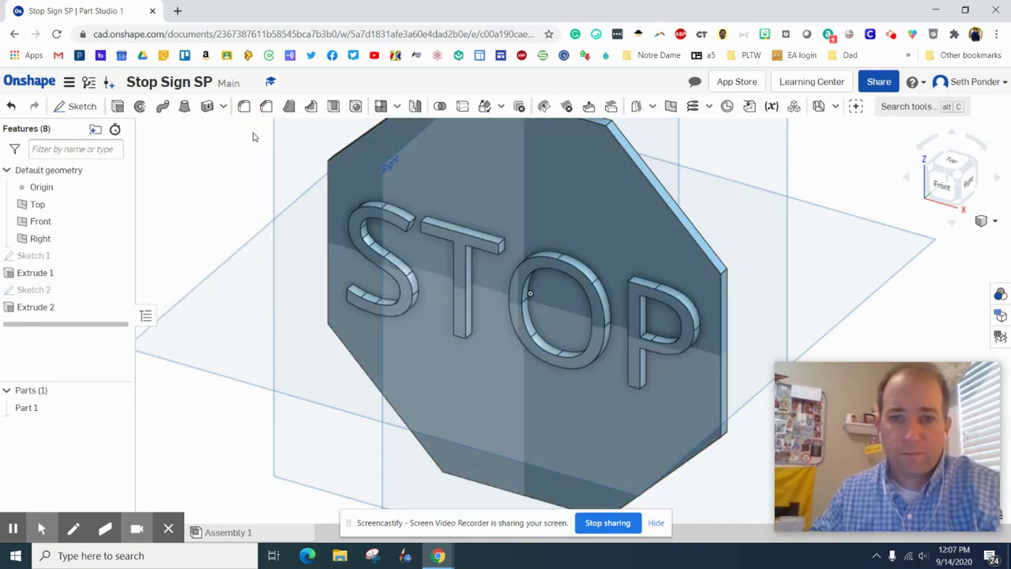
Step: Give the raised STOP lettering extrusion a light grey face appearance, colour EAEAEA
{"action": "right_click", "coordinate": [42, 310]}
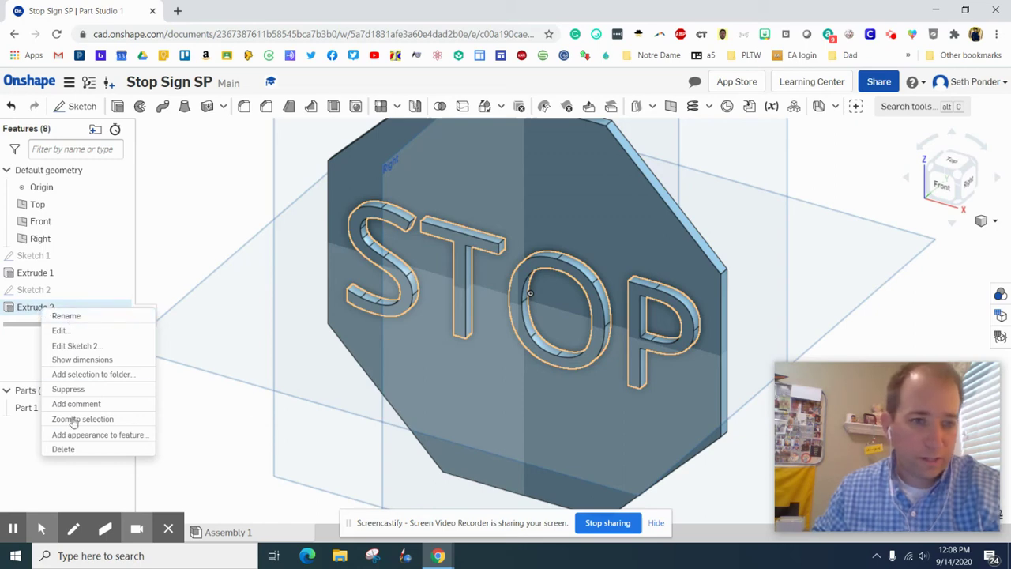
{"action": "left_click", "coordinate": [73, 436]}
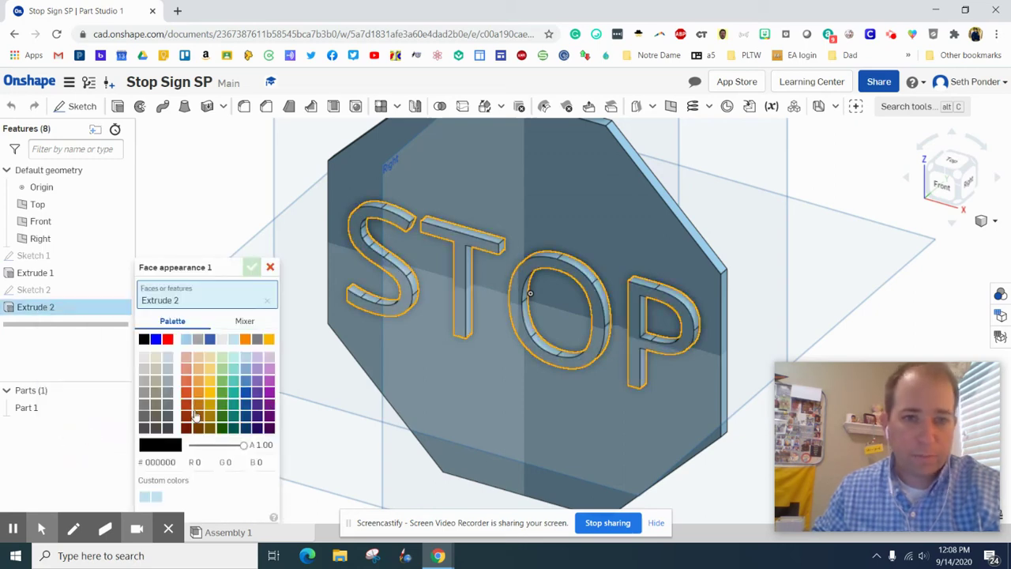
{"action": "left_click", "coordinate": [223, 341]}
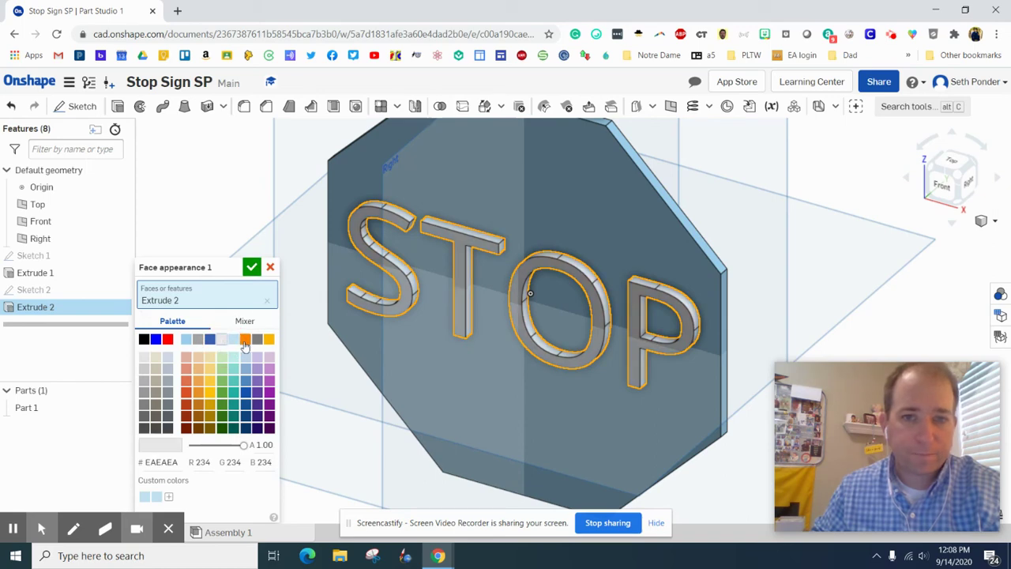
{"action": "left_click", "coordinate": [251, 267]}
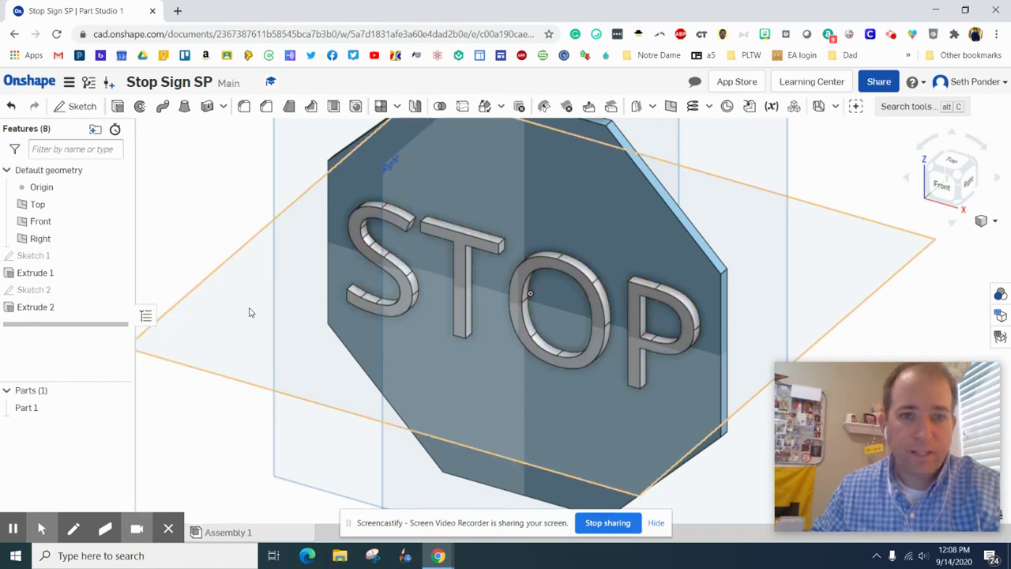
Step: Apply a red face appearance, colour FF0000, to the octagonal plate extrusion
{"action": "right_click", "coordinate": [35, 277]}
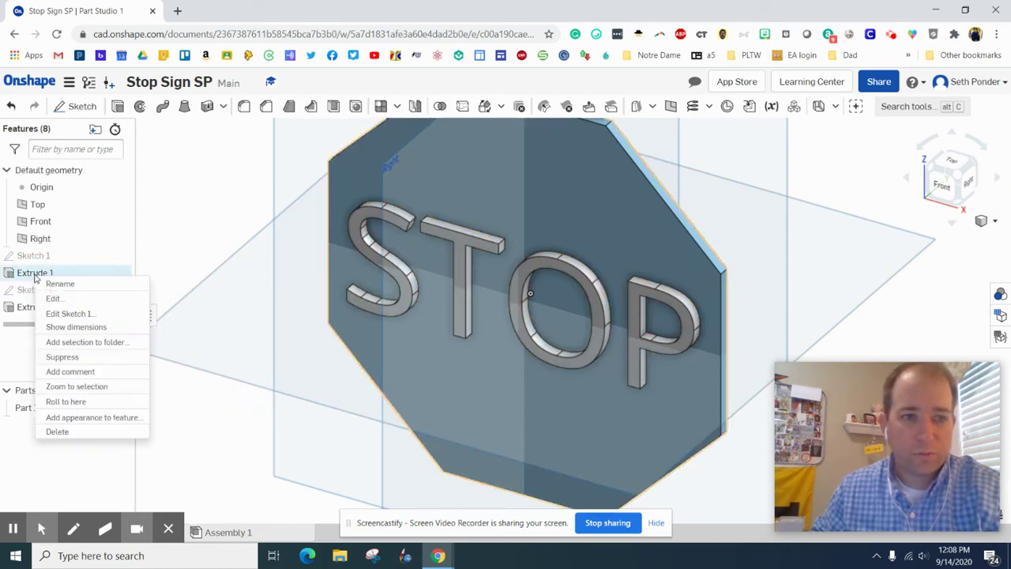
{"action": "left_click", "coordinate": [79, 417]}
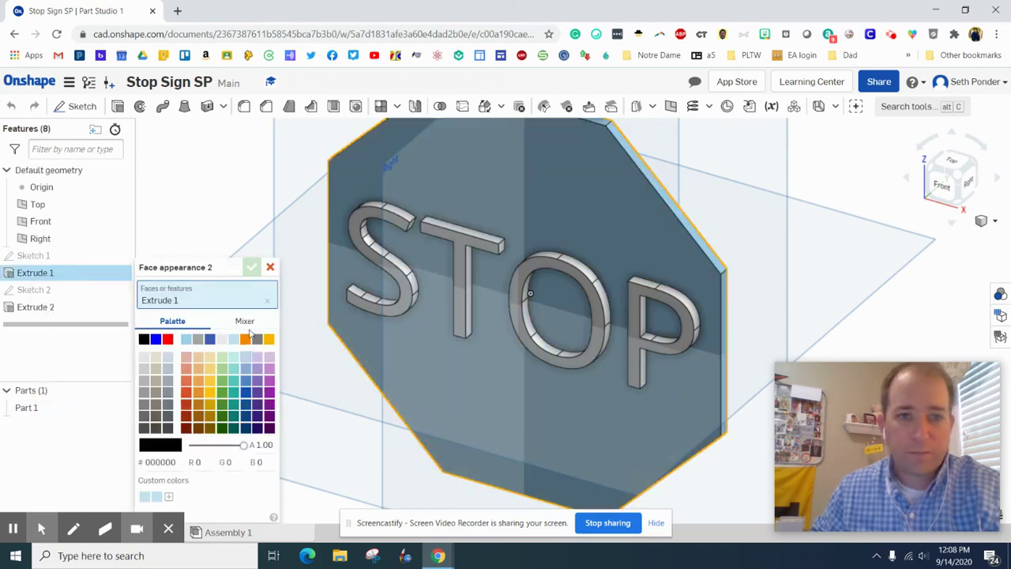
{"action": "left_click", "coordinate": [168, 339]}
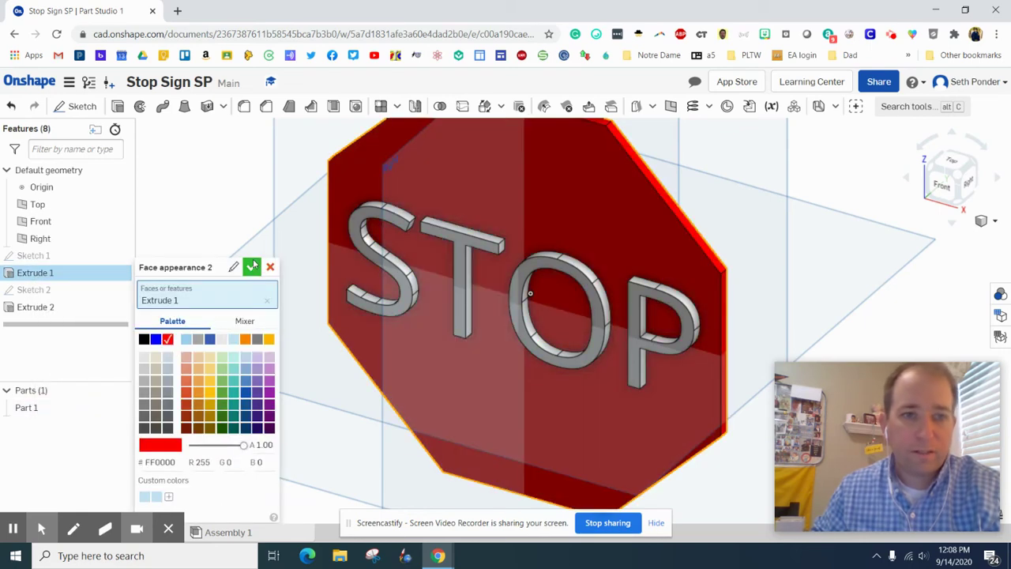
{"action": "left_click", "coordinate": [251, 267]}
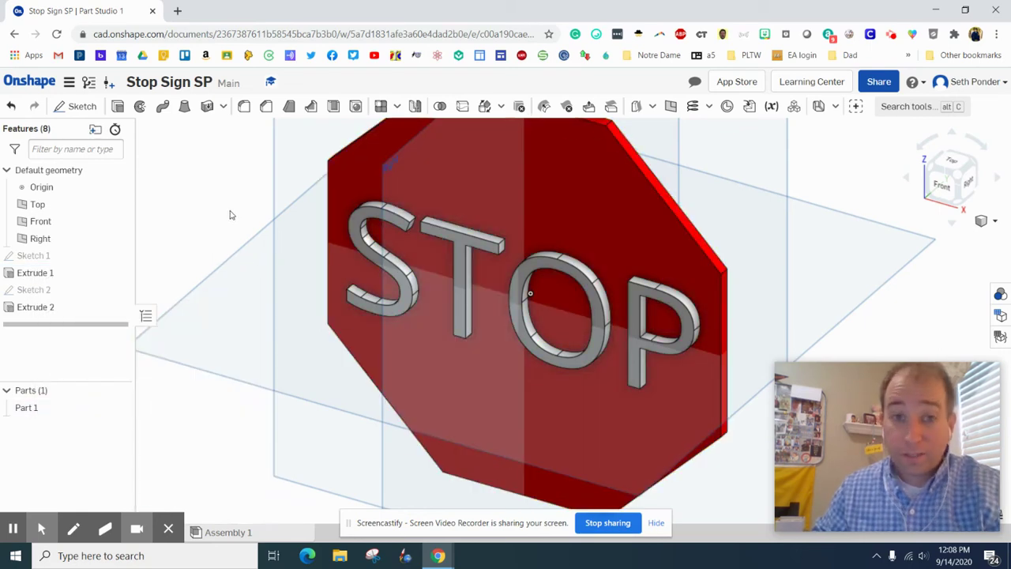
Step: Start a new sketch on the red front face of the octagonal plate
{"action": "left_click", "coordinate": [351, 163]}
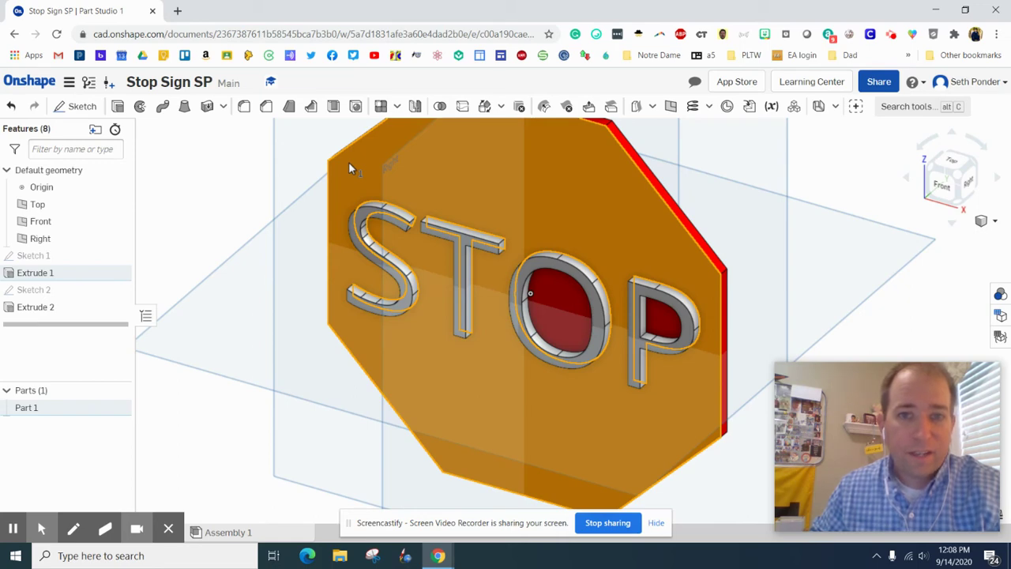
{"action": "left_click", "coordinate": [348, 161]}
{"action": "left_click", "coordinate": [339, 161]}
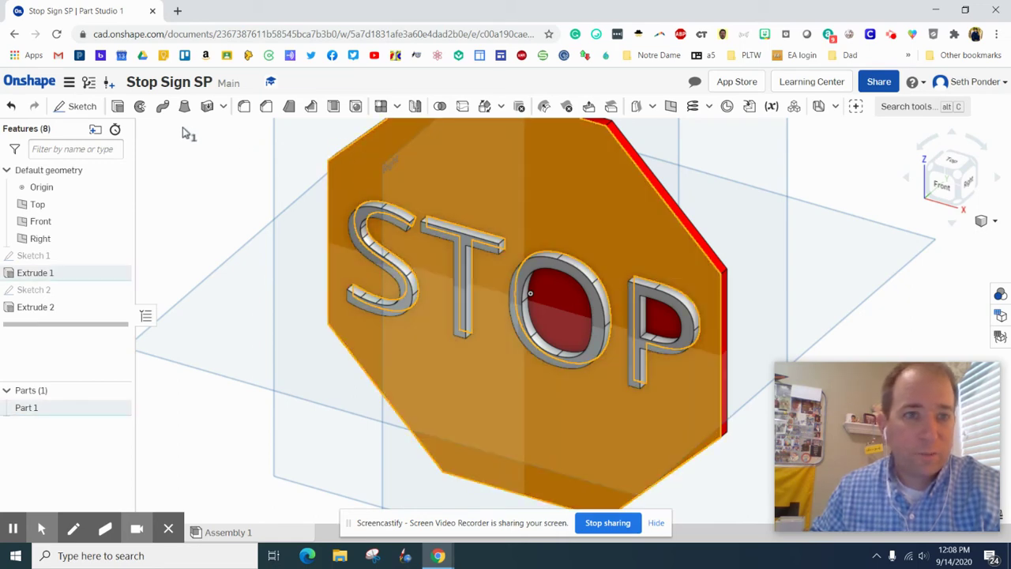
{"action": "left_click", "coordinate": [77, 106]}
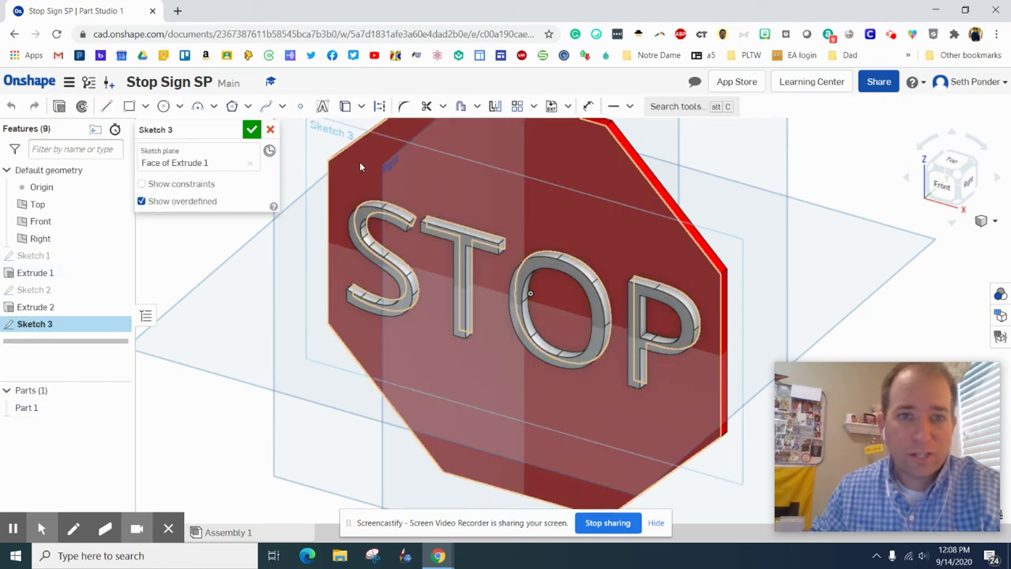
Step: Offset the octagonal face's outer edges inward by 0.125 in to outline a border and close the sketch
{"action": "left_click", "coordinate": [462, 107]}
{"action": "left_click", "coordinate": [368, 161]}
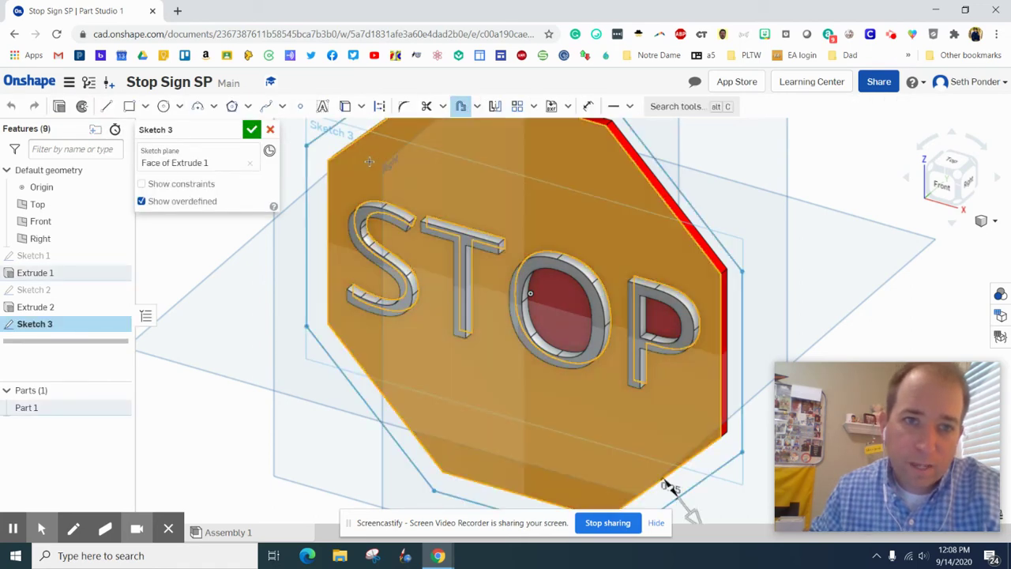
{"action": "scroll", "coordinate": [397, 165], "scroll_direction": "up", "scroll_amount": 2}
{"action": "scroll", "coordinate": [397, 165], "scroll_direction": "down", "scroll_amount": 4}
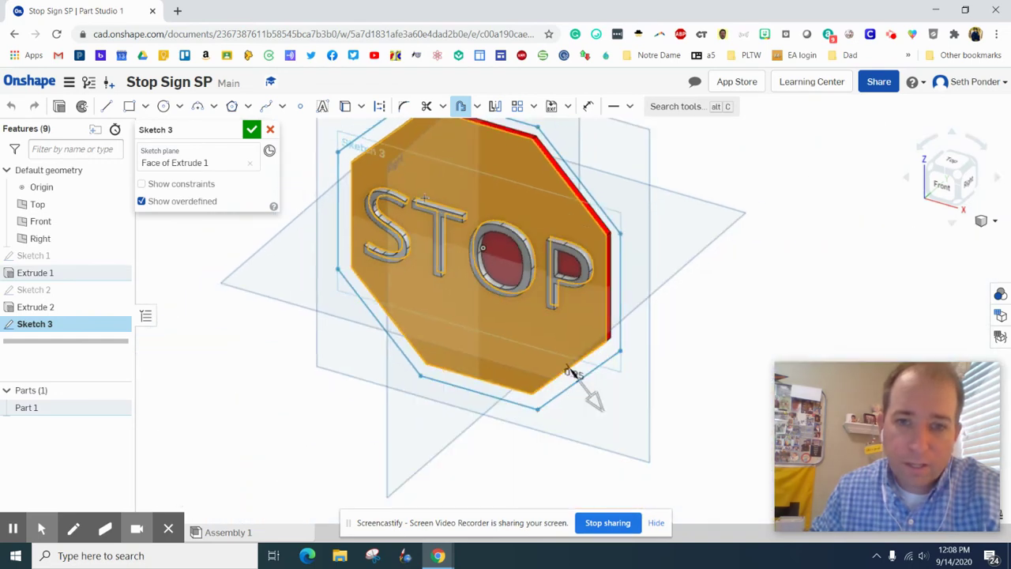
{"action": "left_click_drag", "start_coordinate": [599, 408], "coordinate": [573, 380]}
{"action": "double_click", "coordinate": [560, 359]}
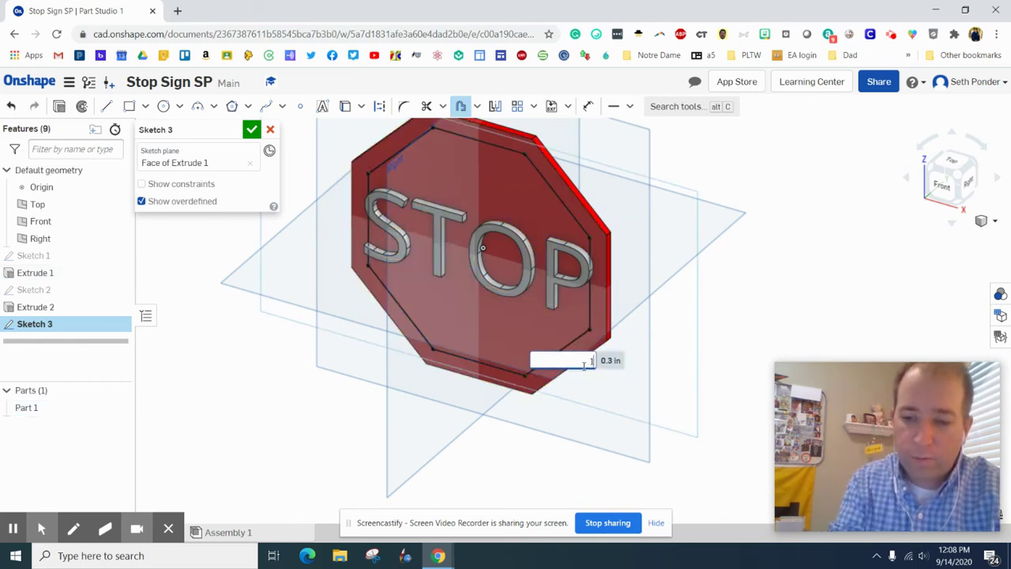
{"action": "key", "text": "Return"}
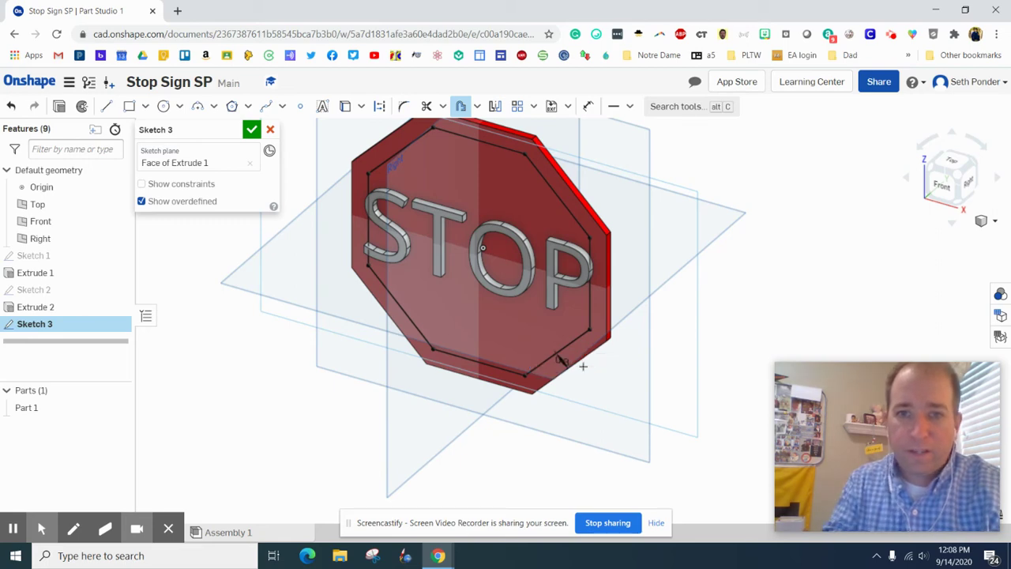
{"action": "scroll", "coordinate": [414, 187], "scroll_direction": "down", "scroll_amount": 1}
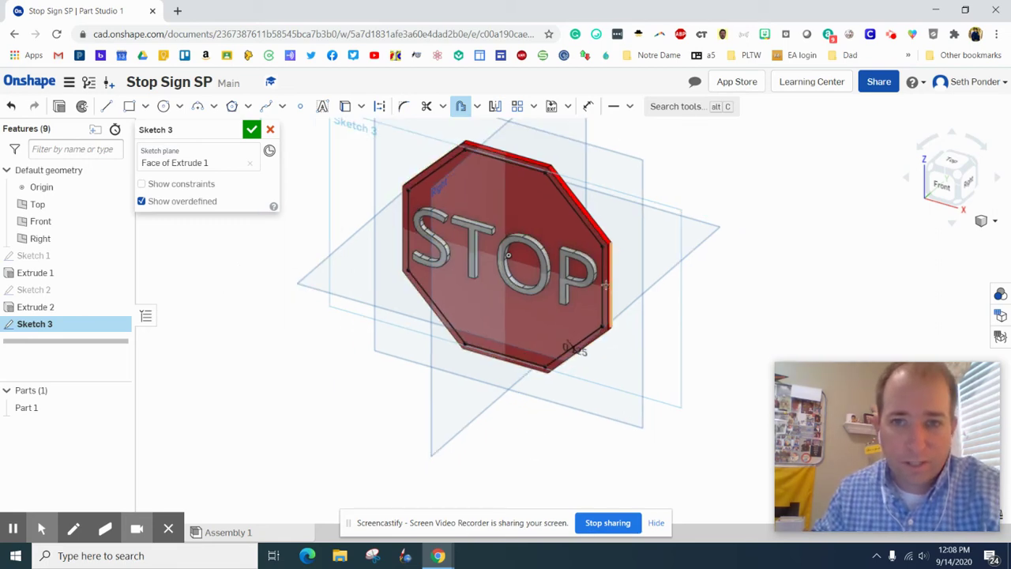
{"action": "scroll", "coordinate": [415, 187], "scroll_direction": "up", "scroll_amount": 4}
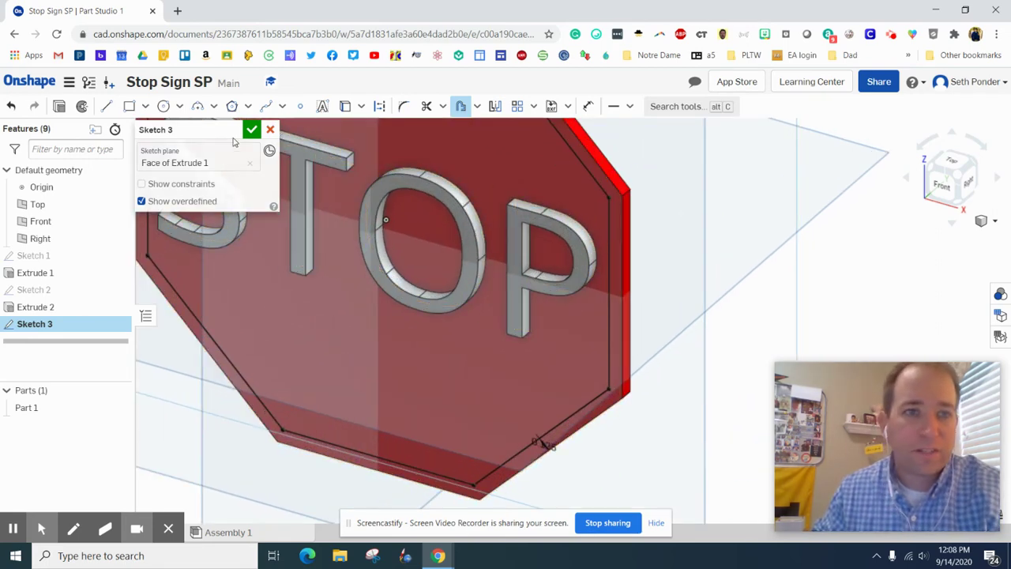
{"action": "left_click", "coordinate": [251, 130]}
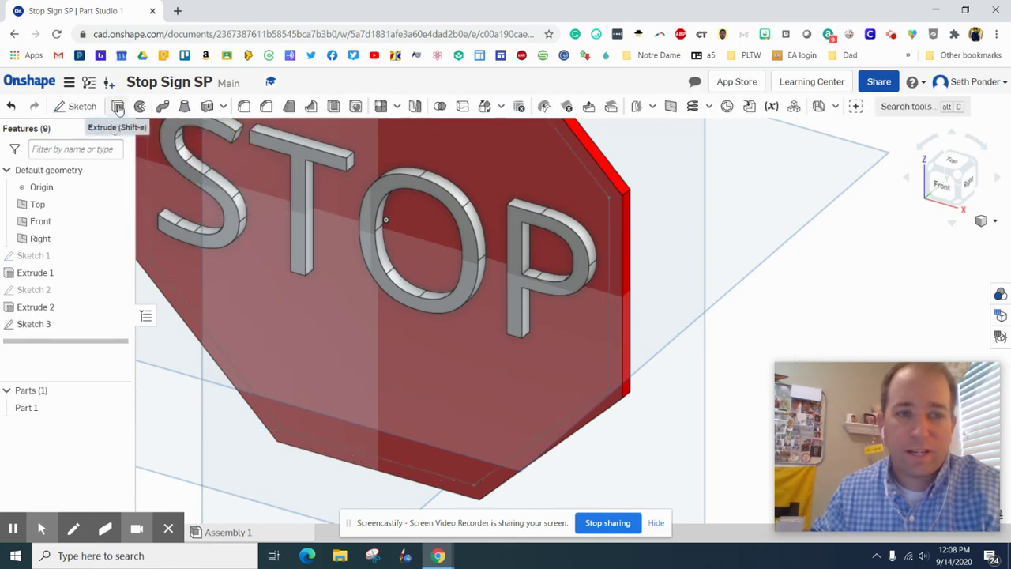
Step: Extrude the narrow border region between the offset outline and the plate edge by a blind depth of 0.125 in, adding it to Part 1
{"action": "left_click", "coordinate": [117, 107]}
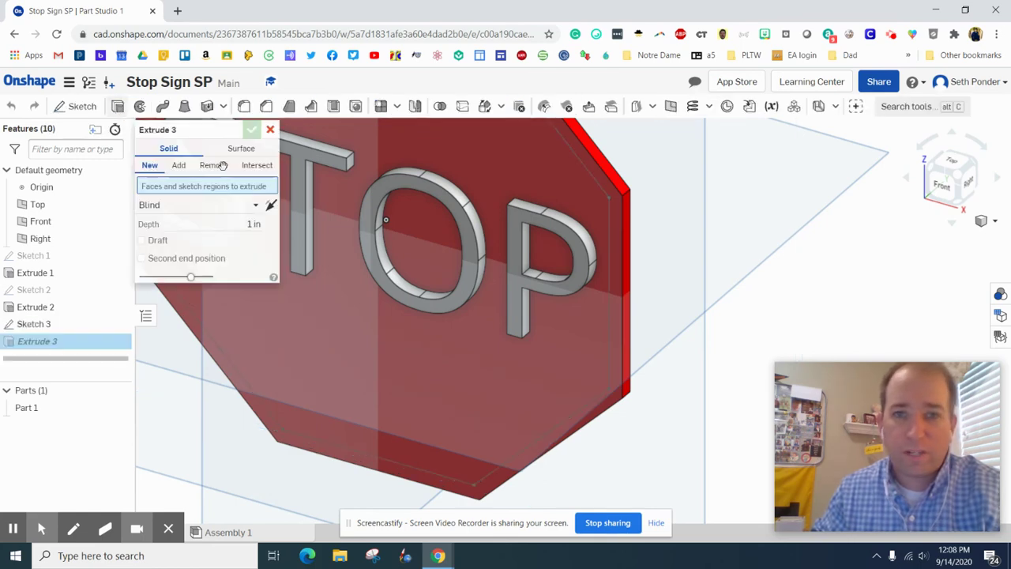
{"action": "left_click", "coordinate": [618, 237]}
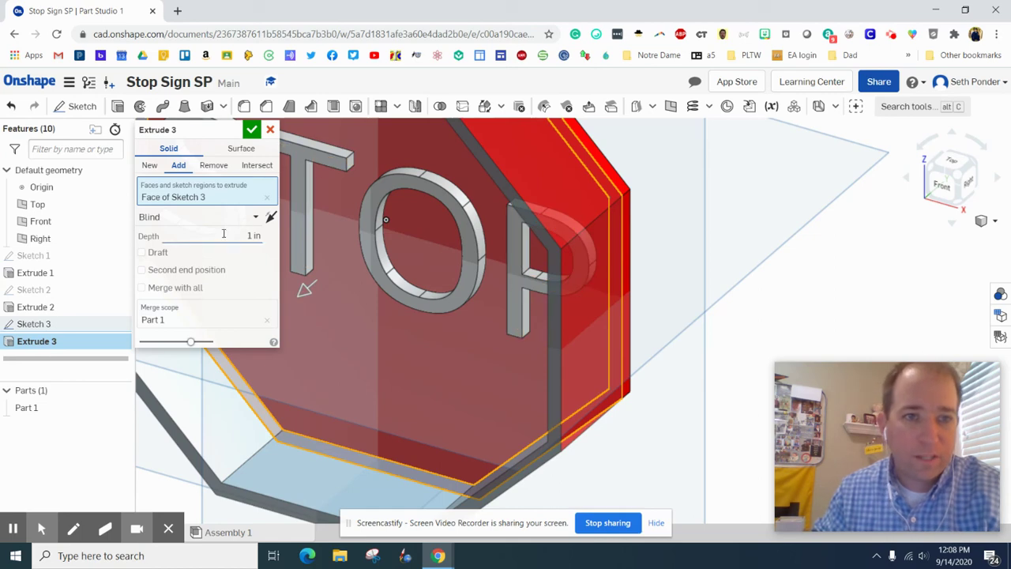
{"action": "left_click", "coordinate": [261, 236]}
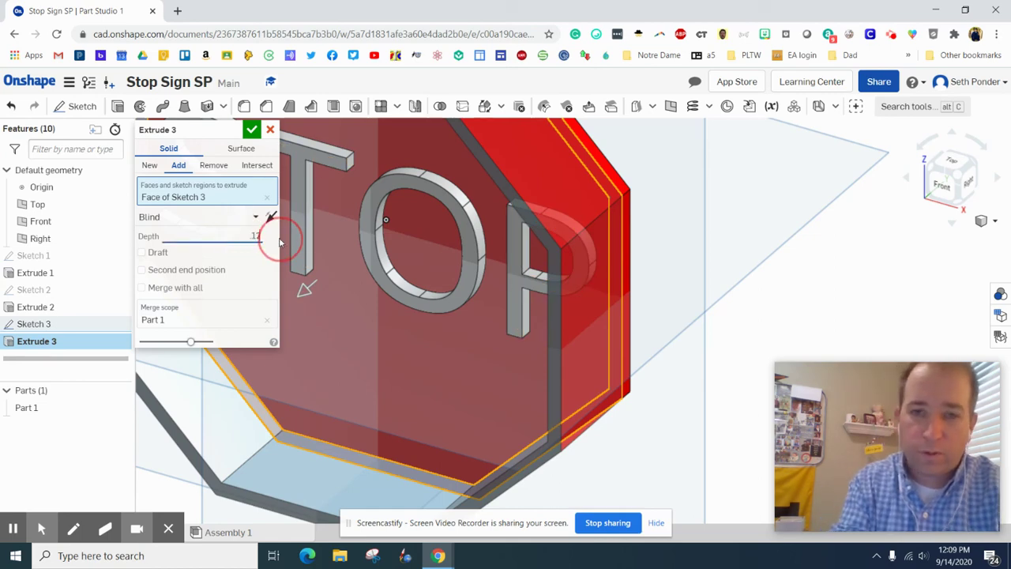
{"action": "key", "text": "Return"}
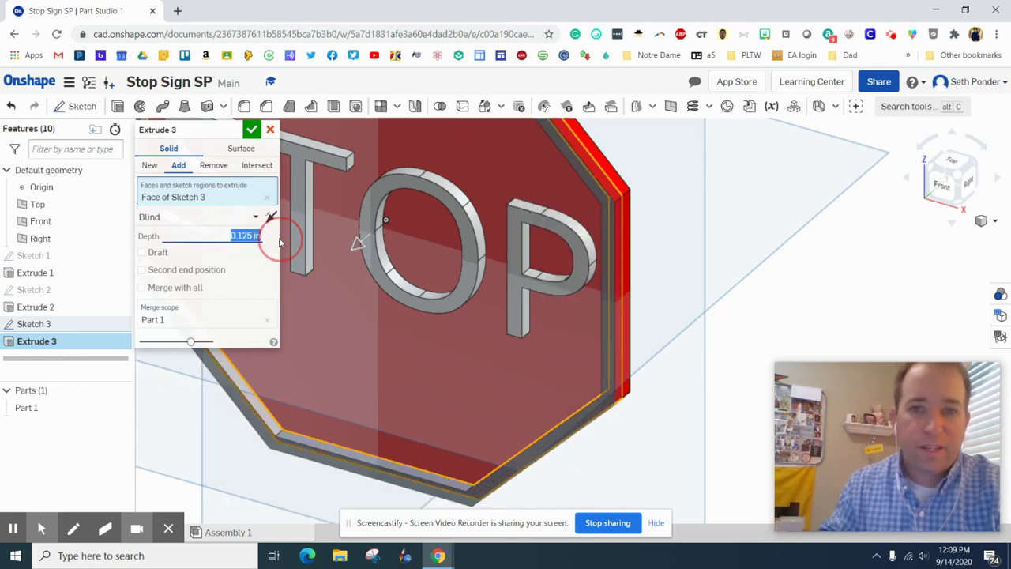
{"action": "left_click", "coordinate": [251, 129]}
{"action": "key", "text": "f"}
{"action": "left_click", "coordinate": [374, 244]}
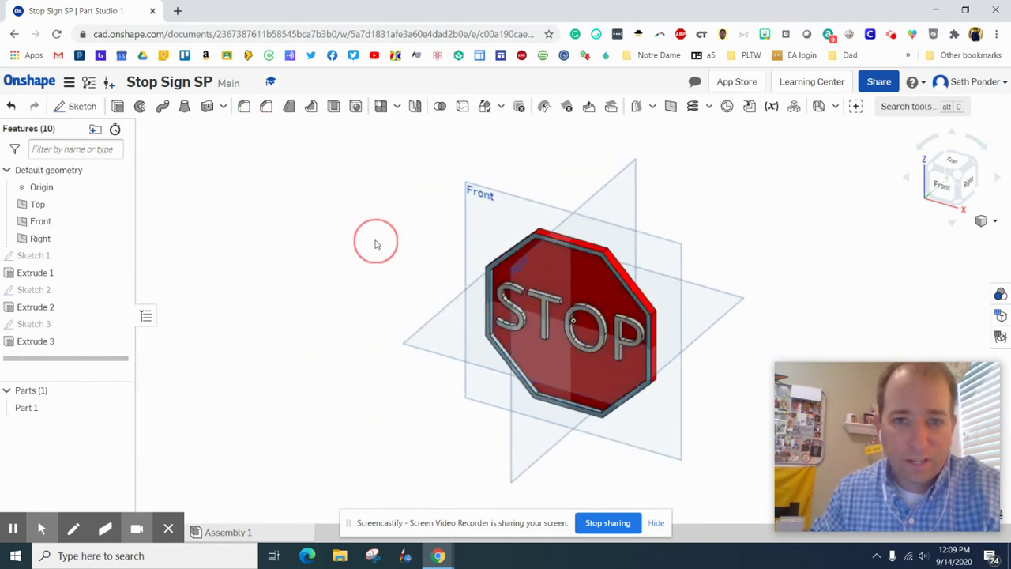
Step: Give the raised border extrusion the same light grey face appearance as the lettering
{"action": "right_click", "coordinate": [36, 341]}
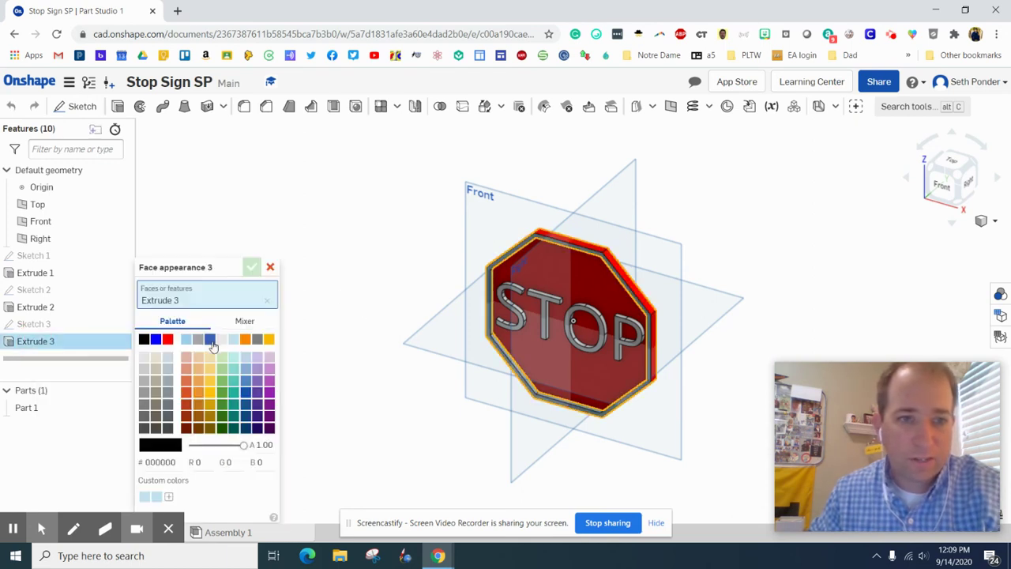
{"action": "left_click", "coordinate": [222, 339]}
{"action": "left_click", "coordinate": [252, 267]}
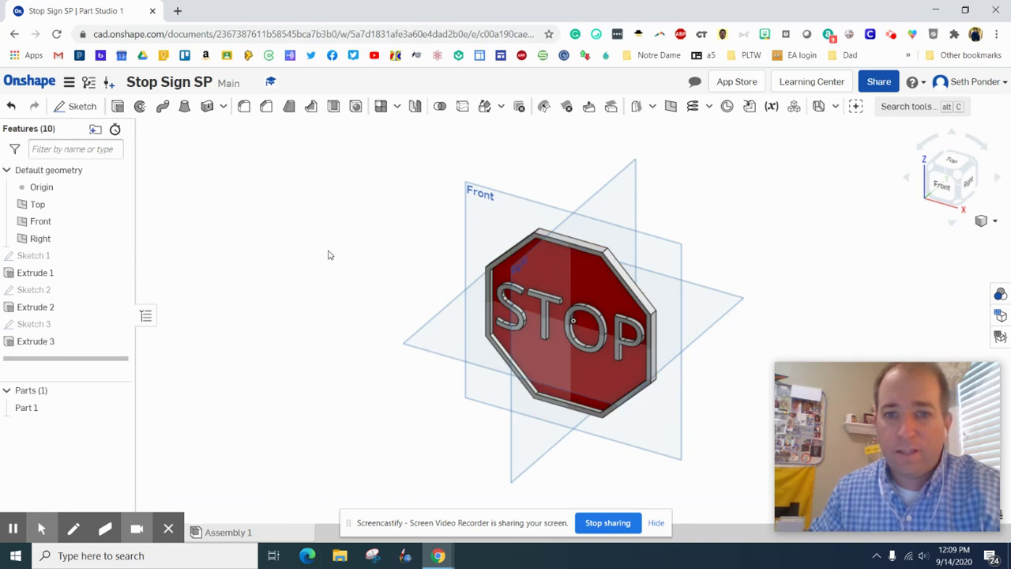
Step: Examine the finished stop sign's border and lettering up close, from the front and in isometric view
{"action": "scroll", "coordinate": [340, 250], "scroll_direction": "up", "scroll_amount": 3}
{"action": "scroll", "coordinate": [340, 250], "scroll_direction": "down", "scroll_amount": 3}
{"action": "middle_click_drag", "start_coordinate": [339, 247], "coordinate": [226, 189]}
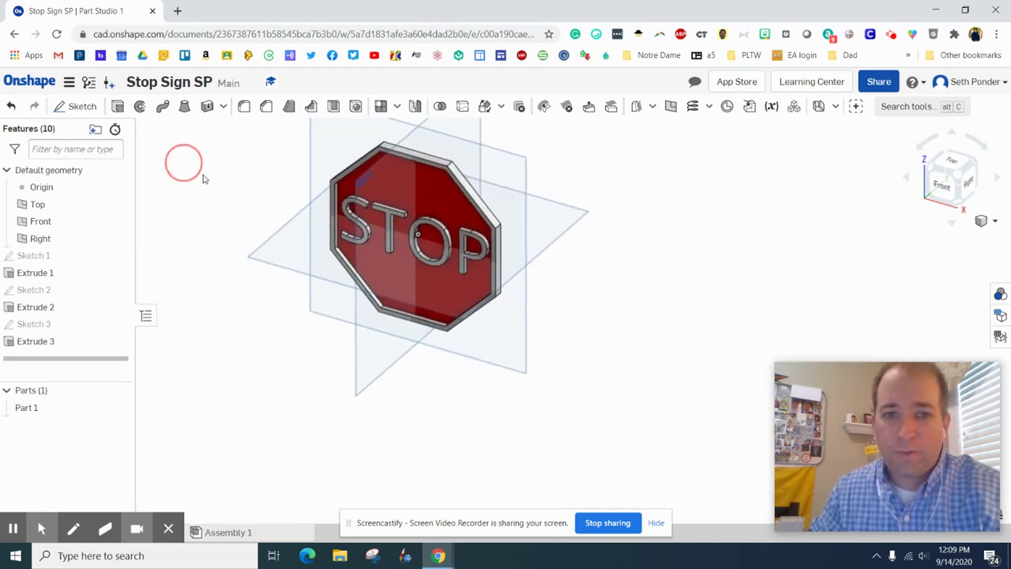
{"action": "scroll", "coordinate": [320, 234], "scroll_direction": "up", "scroll_amount": 3}
{"action": "middle_click_drag", "start_coordinate": [321, 234], "coordinate": [311, 298]}
{"action": "scroll", "coordinate": [312, 297], "scroll_direction": "down", "scroll_amount": 3}
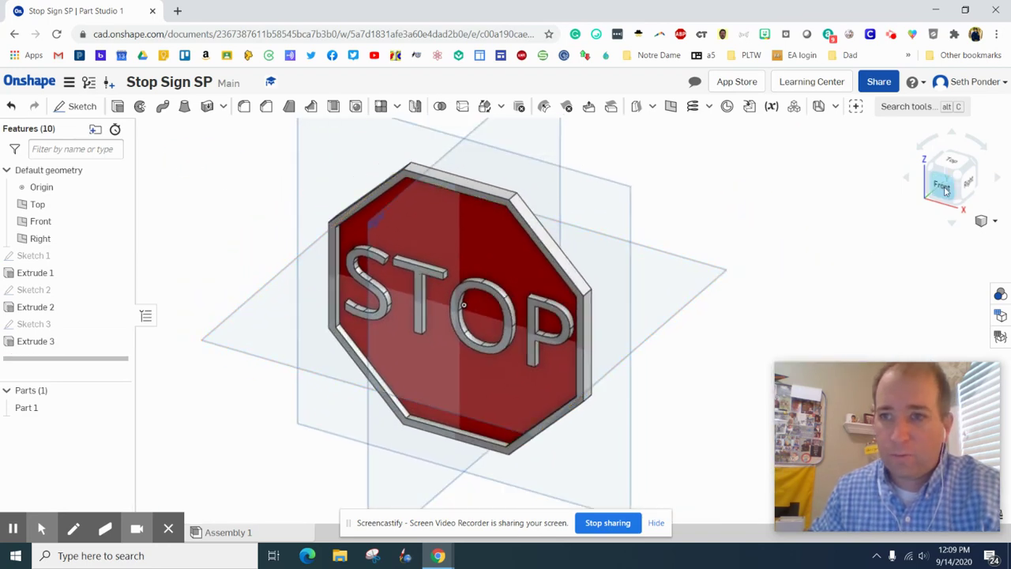
{"action": "left_click", "coordinate": [946, 189]}
{"action": "left_click", "coordinate": [972, 166]}
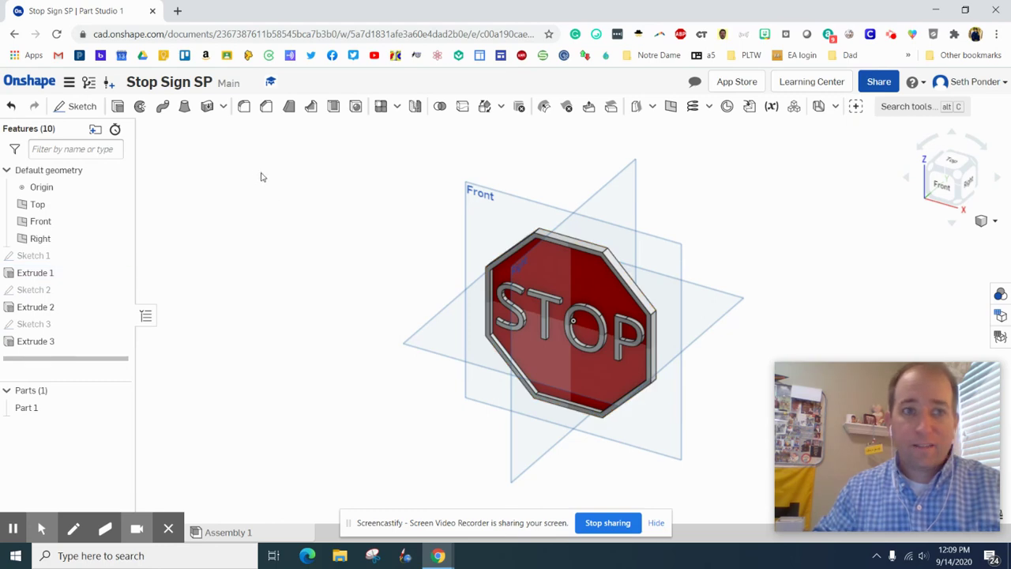
{"action": "left_click", "coordinate": [954, 181]}
{"action": "left_click", "coordinate": [971, 166]}
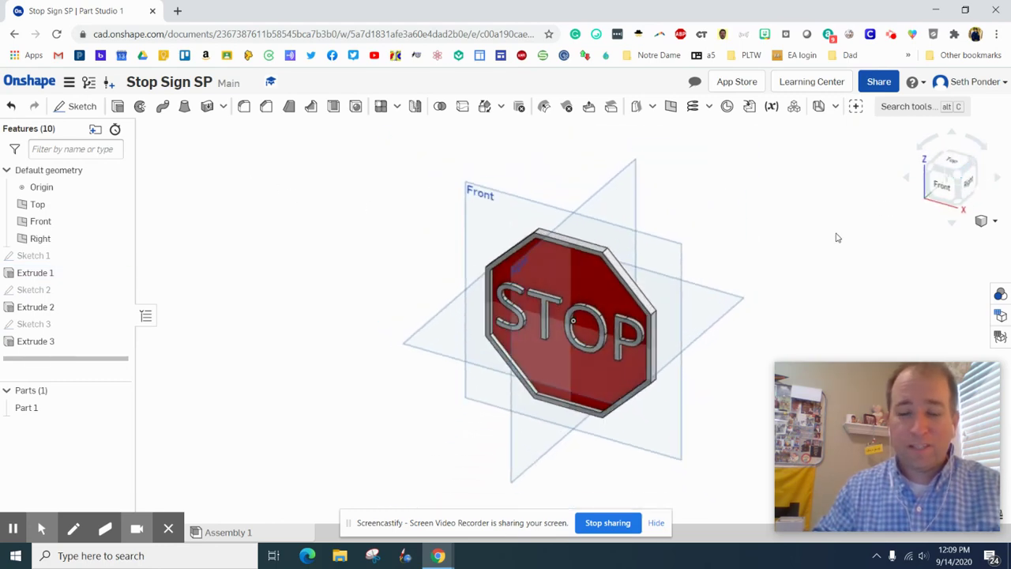